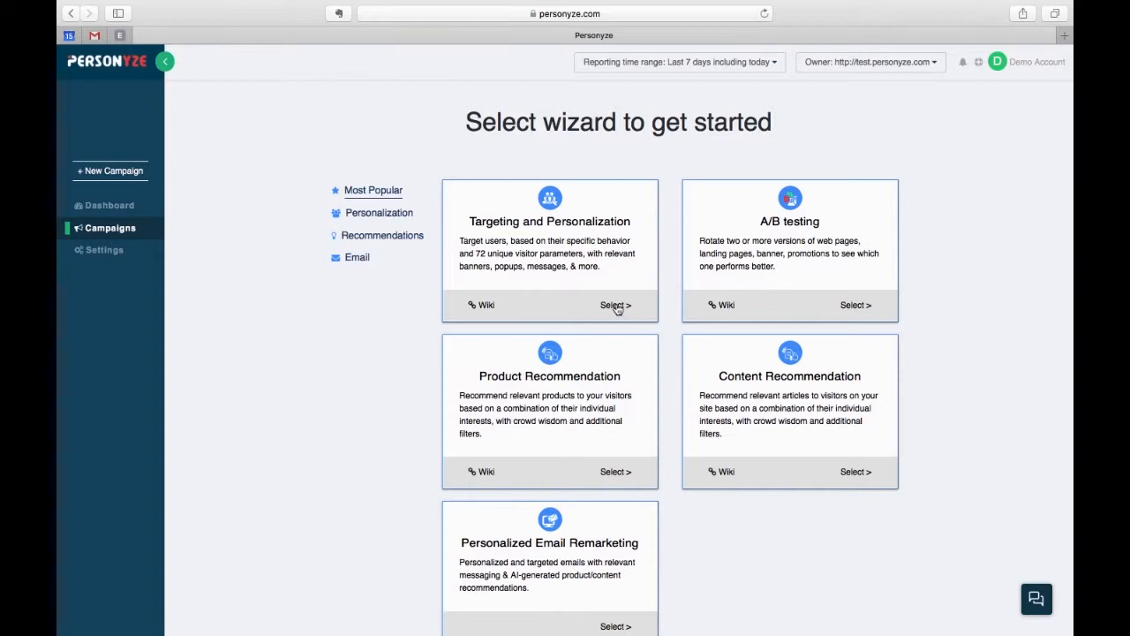
Start a Targeting and Personalization campaign and expand the Visit Type targeting options.
{"action": "left_click", "coordinate": [616, 306]}
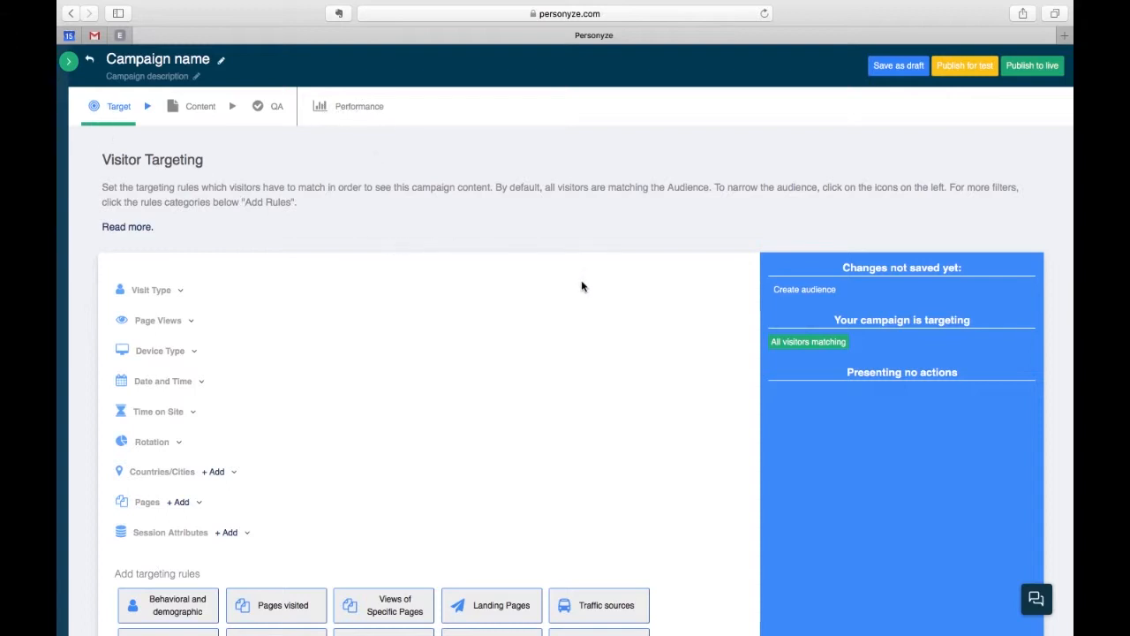
{"action": "scroll", "coordinate": [729, 442], "scroll_direction": "down", "scroll_amount": 4}
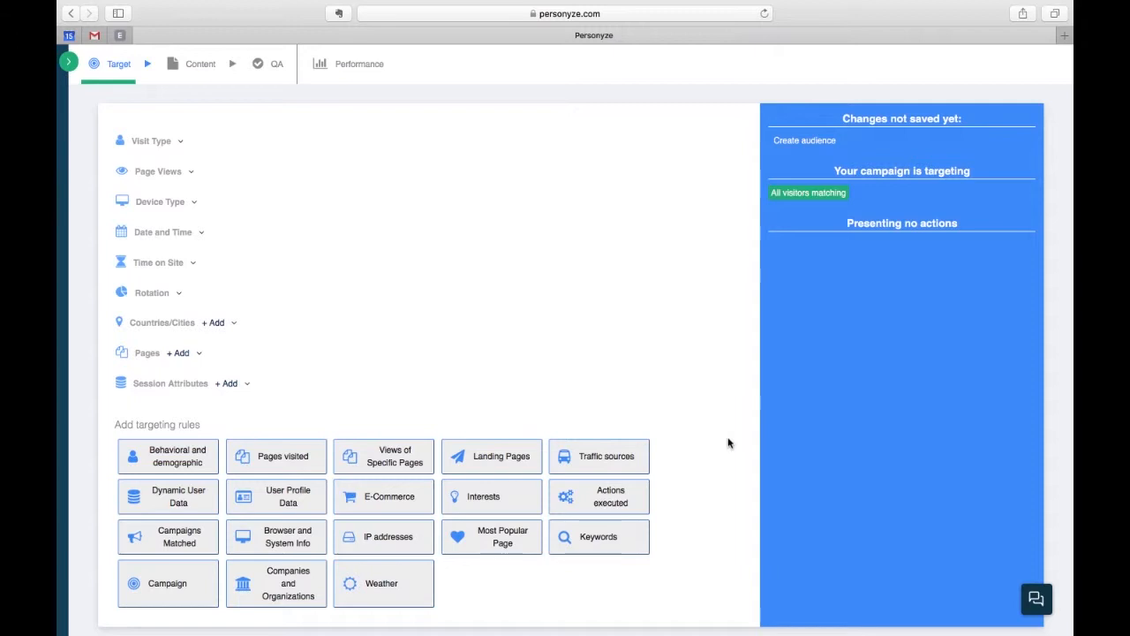
{"action": "left_click", "coordinate": [165, 147]}
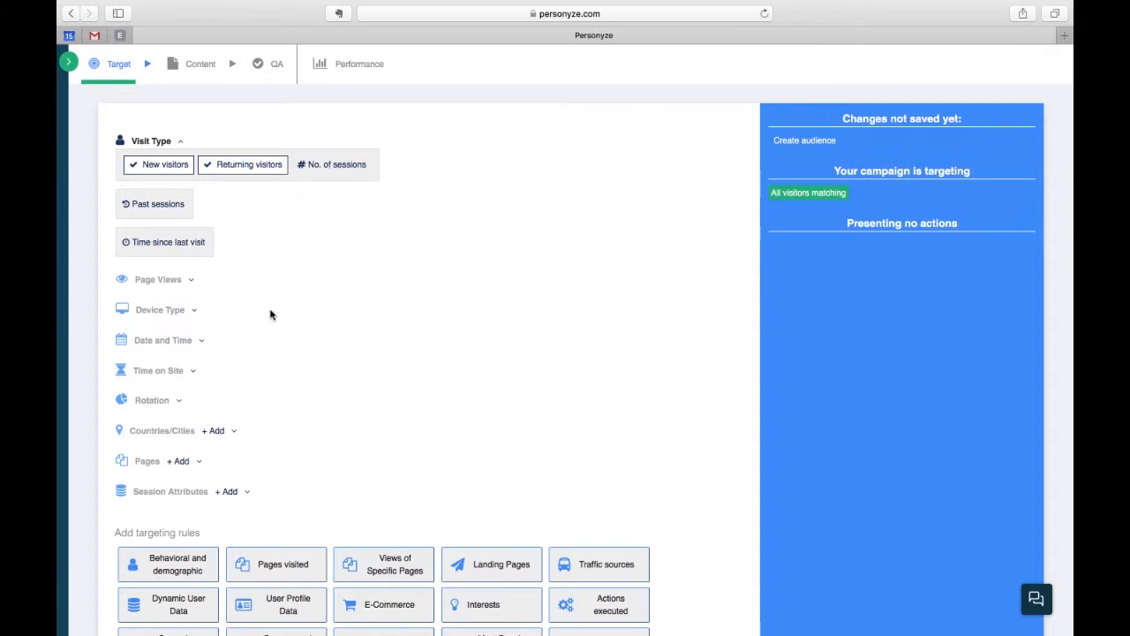
Review the Date and Time targeting options and collapse them again.
{"action": "left_click", "coordinate": [173, 344]}
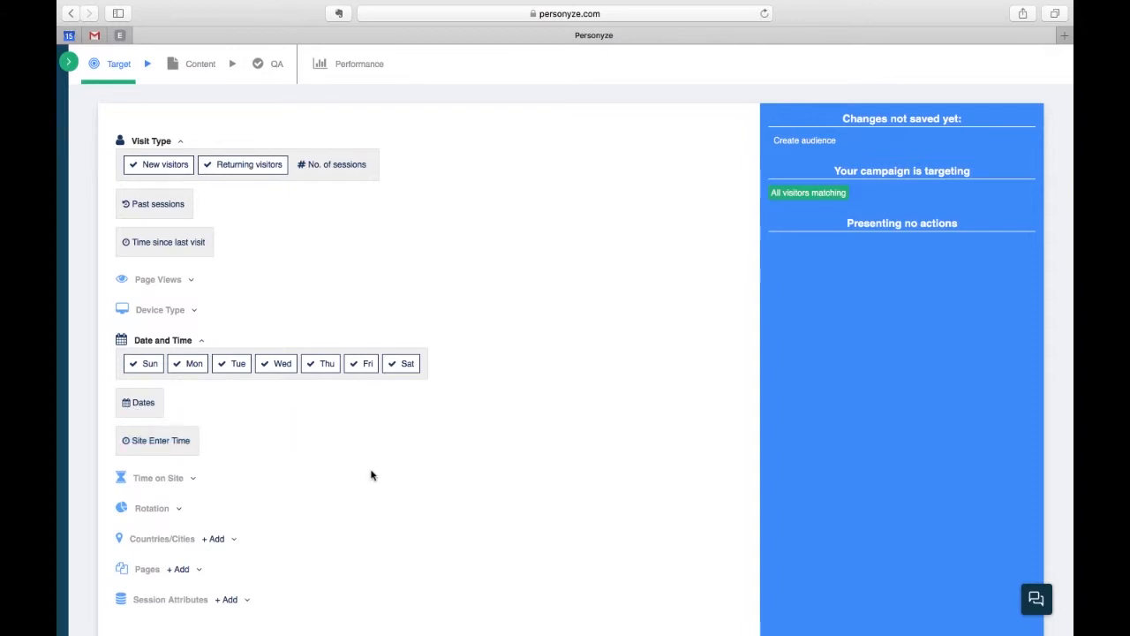
{"action": "left_click", "coordinate": [178, 341]}
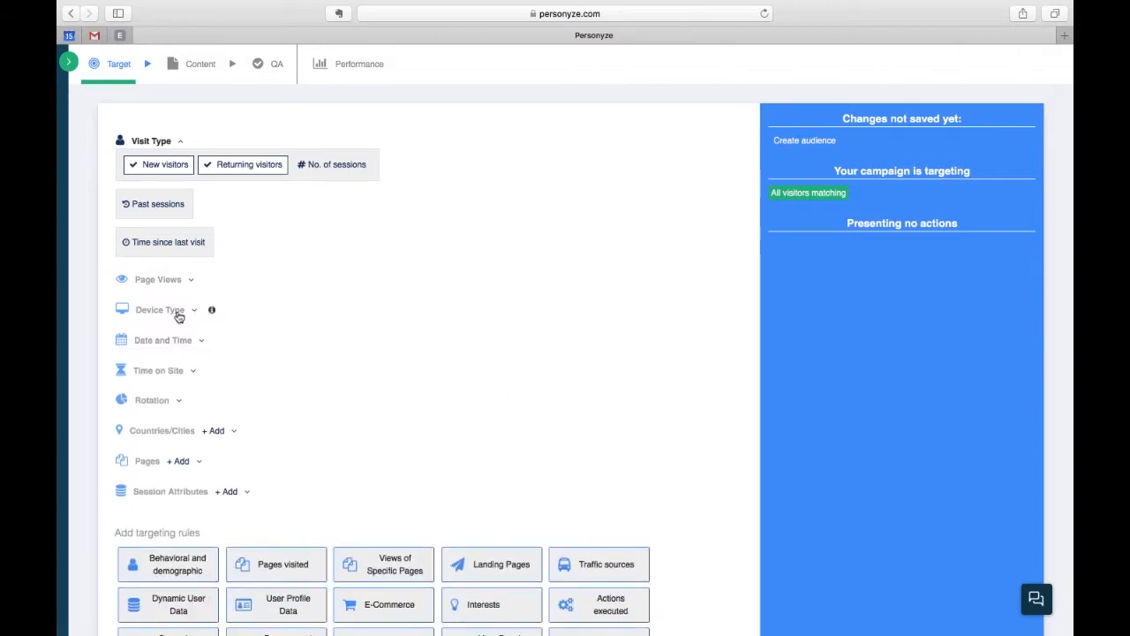
{"action": "scroll", "coordinate": [551, 367], "scroll_direction": "down", "scroll_amount": 2}
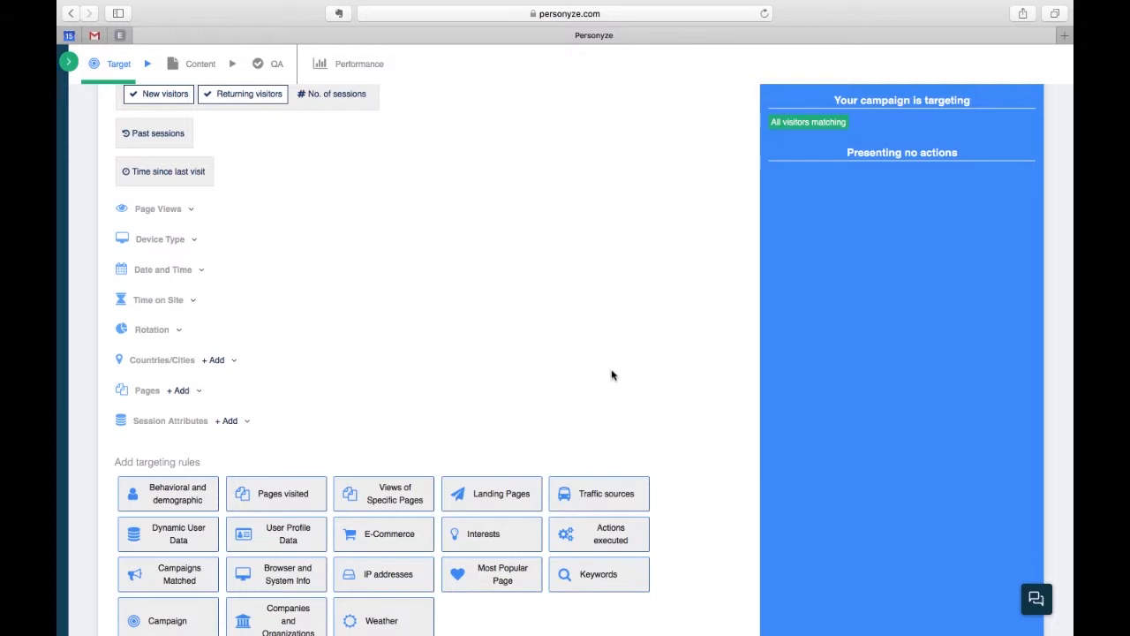
{"action": "left_click", "coordinate": [228, 423]}
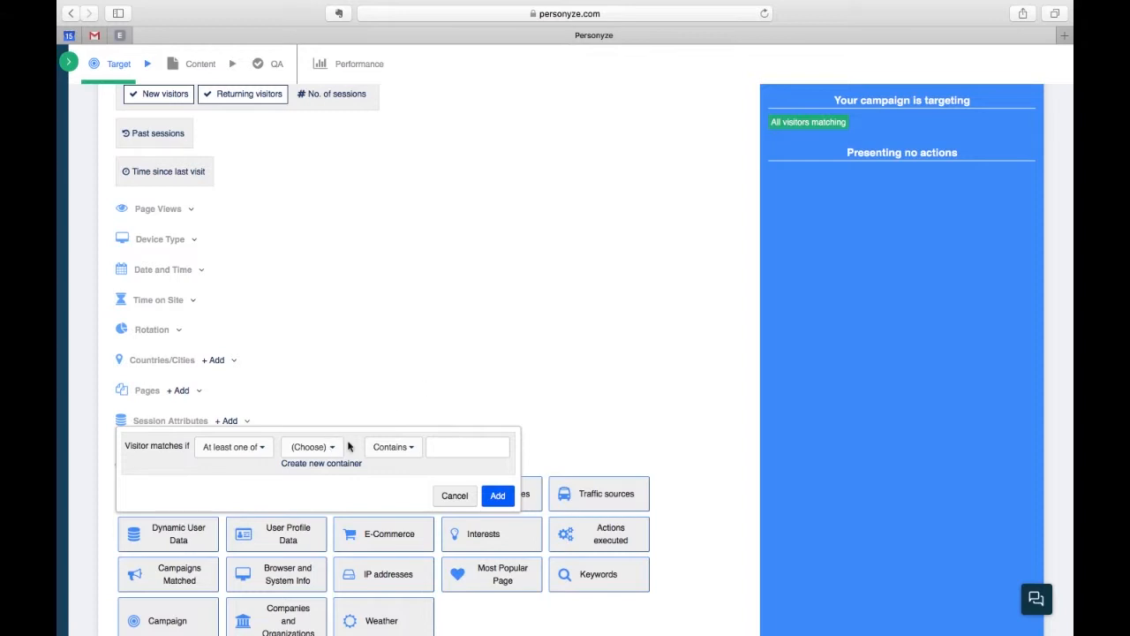
{"action": "left_click", "coordinate": [391, 449]}
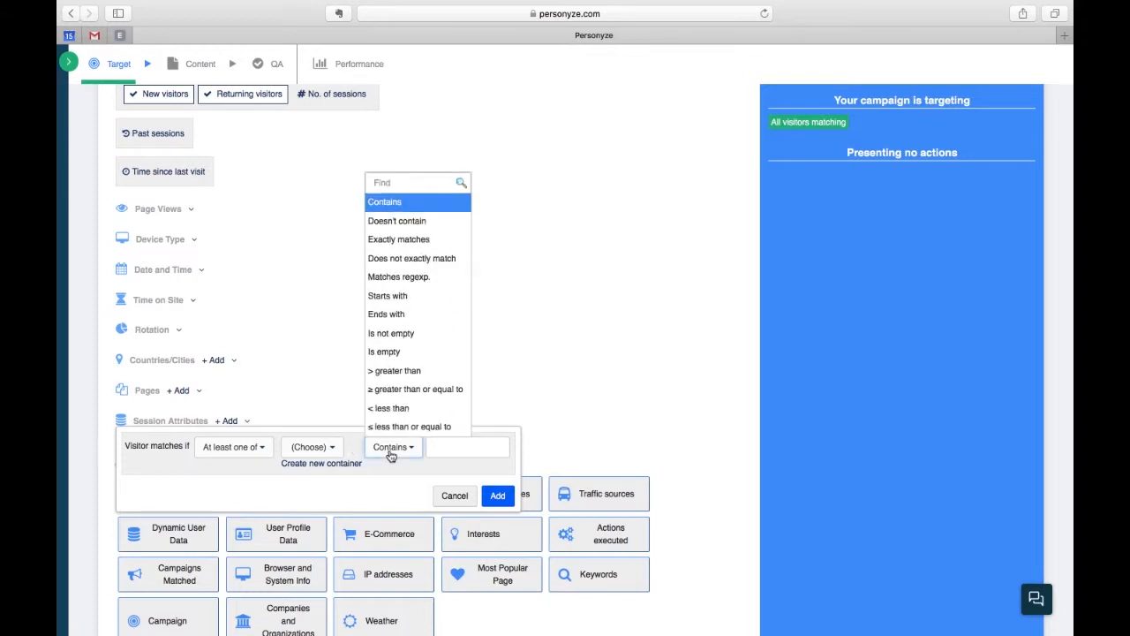
{"action": "left_click", "coordinate": [418, 371]}
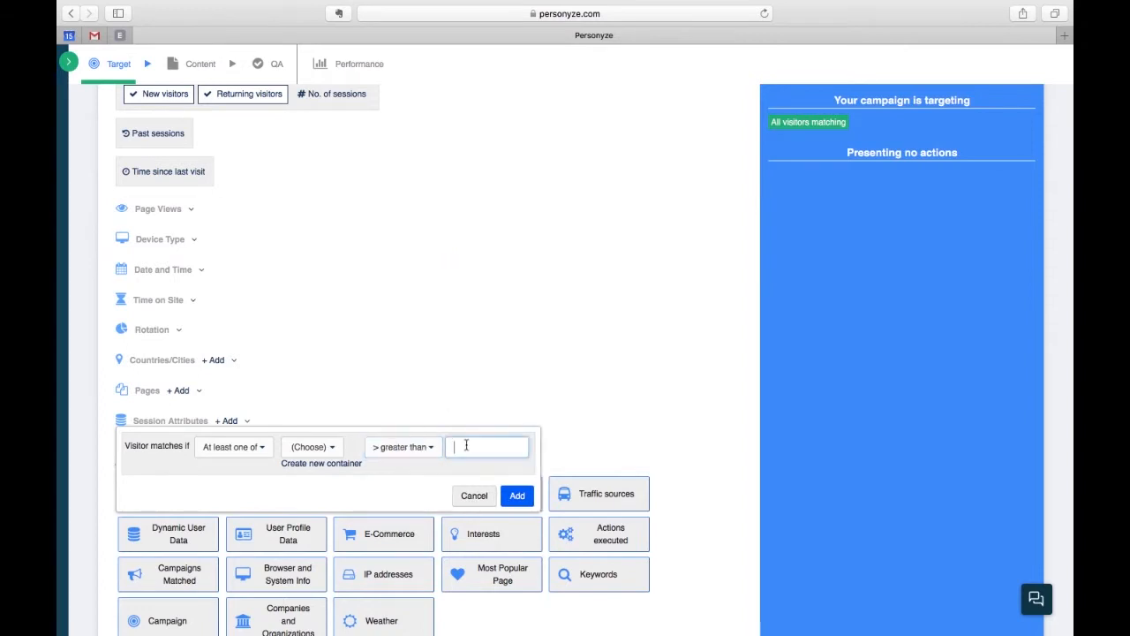
{"action": "type", "text": "100"}
{"action": "left_click", "coordinate": [475, 496]}
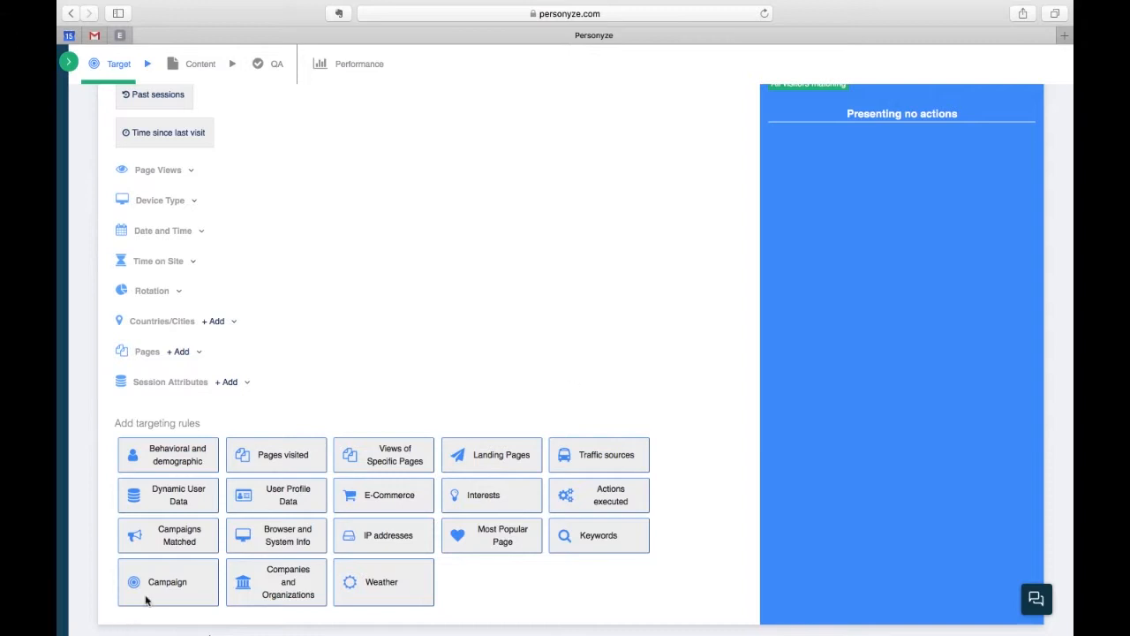
Add a Landing Pages targeting rule matching at least one full URL that contains "productinerestx".
{"action": "mouse_move", "coordinate": [153, 598]}
{"action": "mouse_move", "coordinate": [285, 601]}
{"action": "left_click", "coordinate": [500, 455]}
{"action": "left_click", "coordinate": [214, 454]}
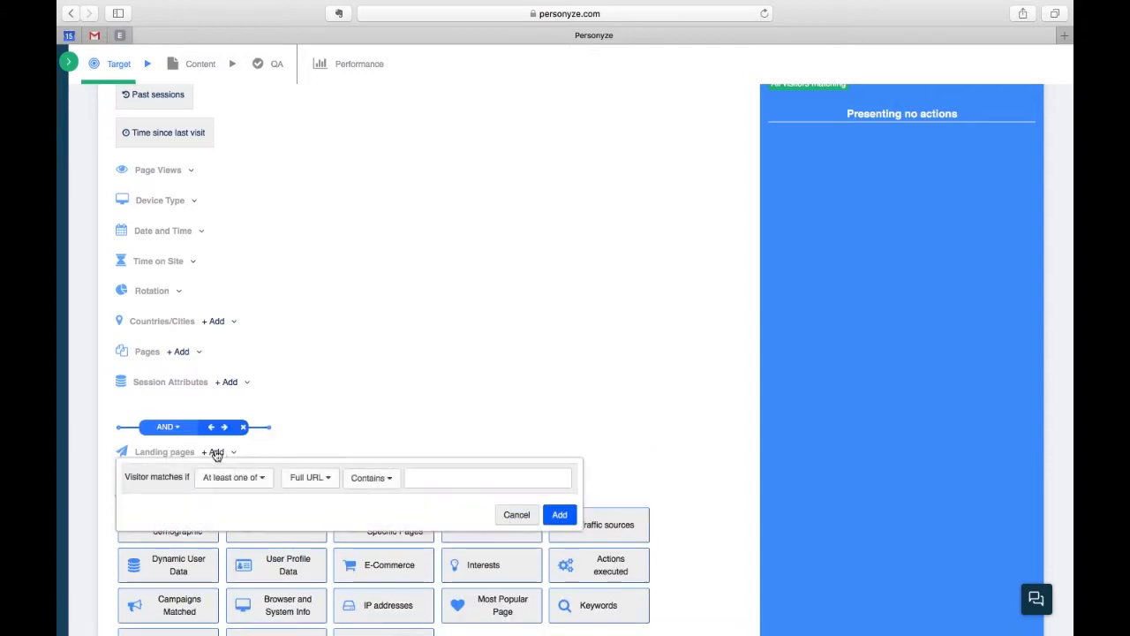
{"action": "left_click", "coordinate": [422, 475]}
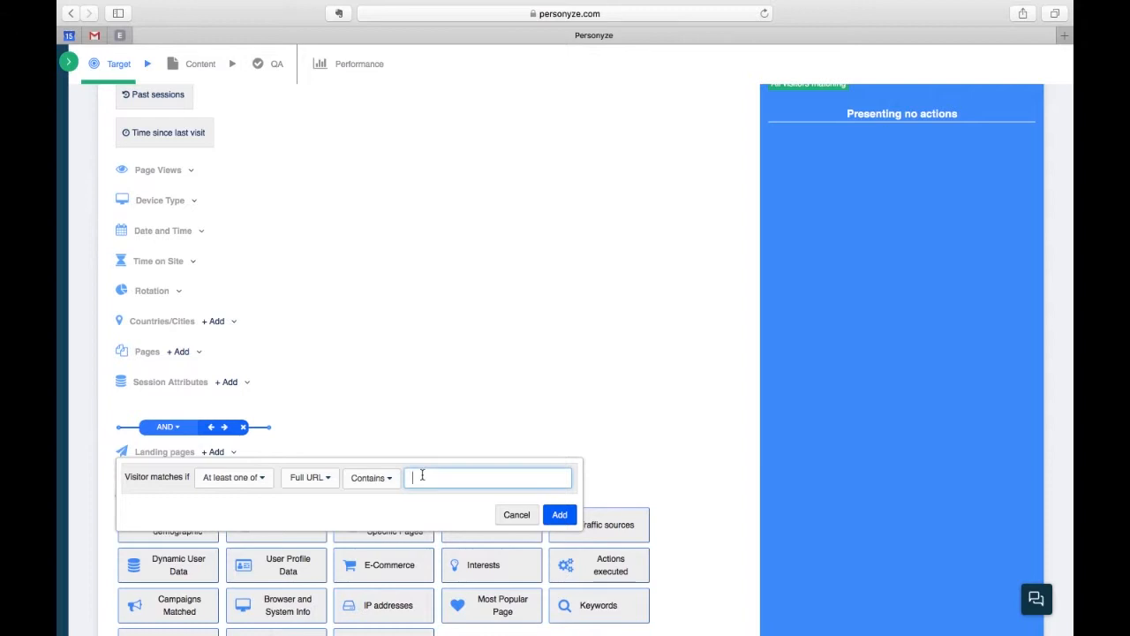
{"action": "type", "text": "productinerestx"}
{"action": "left_click", "coordinate": [560, 514]}
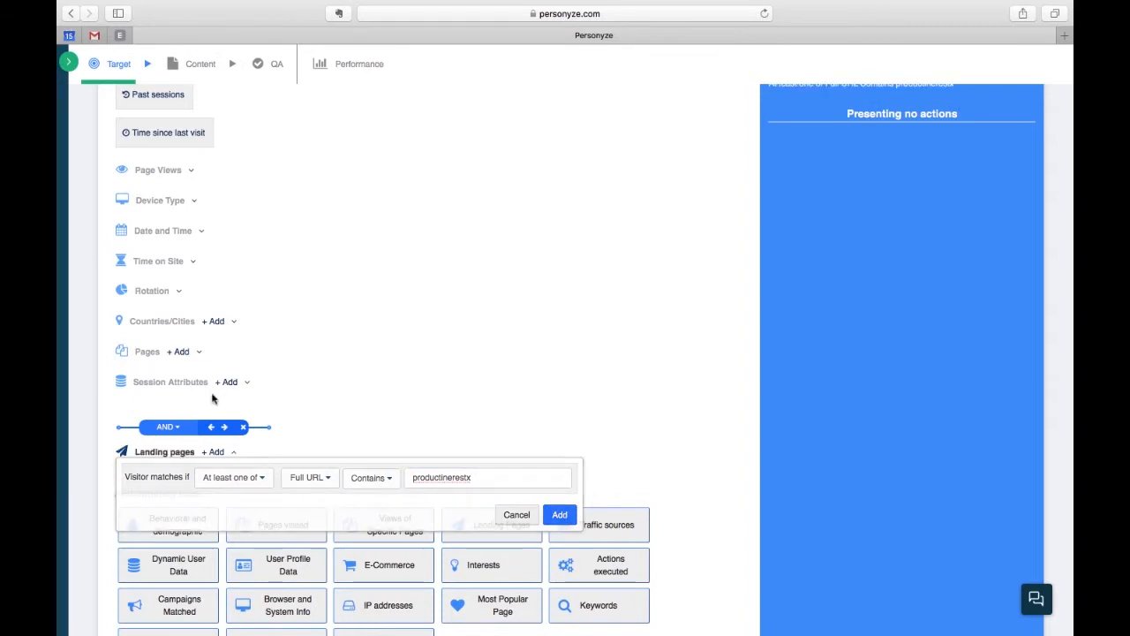
Switch the operator before the landing pages rule to OR and back to AND.
{"action": "left_click", "coordinate": [169, 429]}
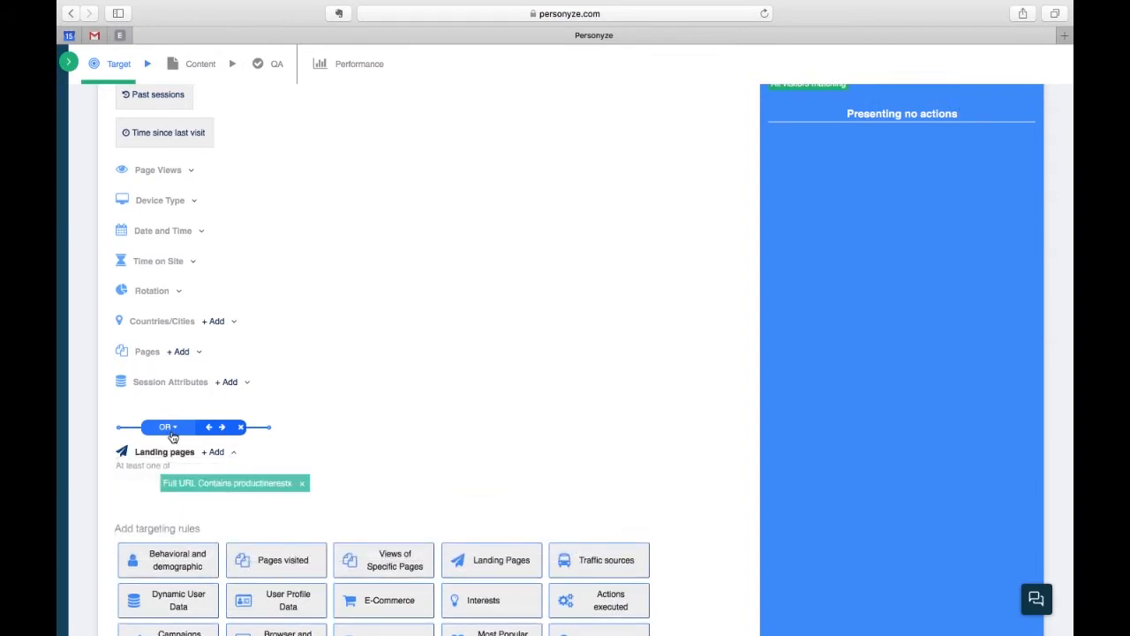
{"action": "left_click", "coordinate": [173, 433]}
{"action": "left_click", "coordinate": [170, 429]}
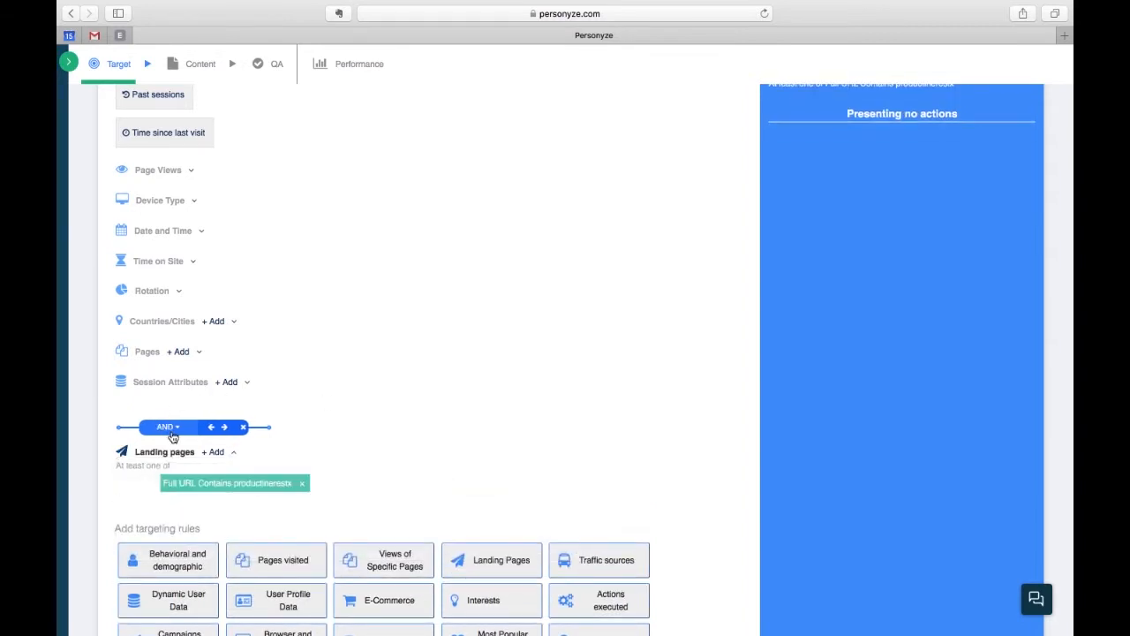
Exclude new visitors in the Visit Type rule so only returning visitors are targeted.
{"action": "scroll", "coordinate": [377, 213], "scroll_direction": "up", "scroll_amount": 2}
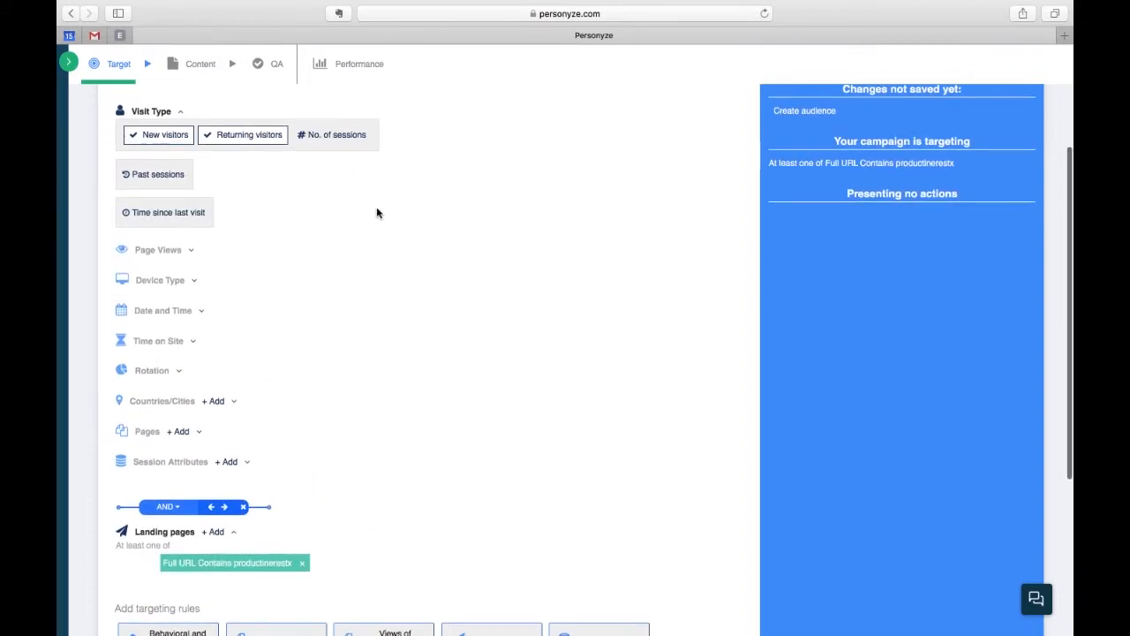
{"action": "left_click", "coordinate": [152, 138]}
Add a Pages visited rule joined with OR, including the current page when its full URL contains "productinterestx".
{"action": "scroll", "coordinate": [414, 357], "scroll_direction": "down", "scroll_amount": 3}
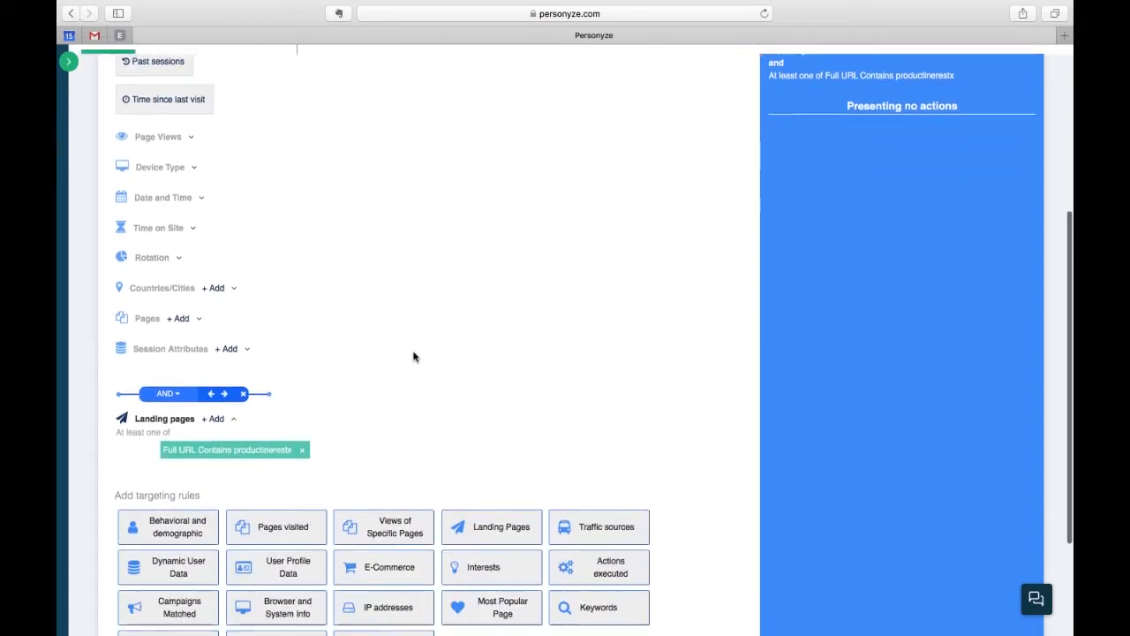
{"action": "scroll", "coordinate": [415, 357], "scroll_direction": "down", "scroll_amount": 1}
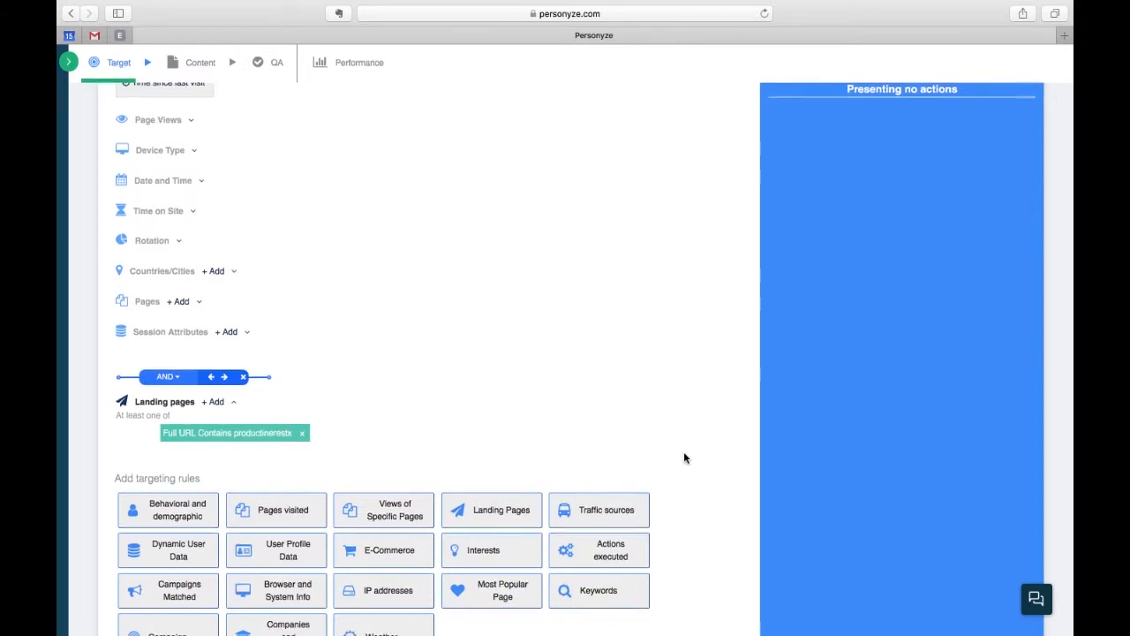
{"action": "scroll", "coordinate": [684, 457], "scroll_direction": "down", "scroll_amount": 2}
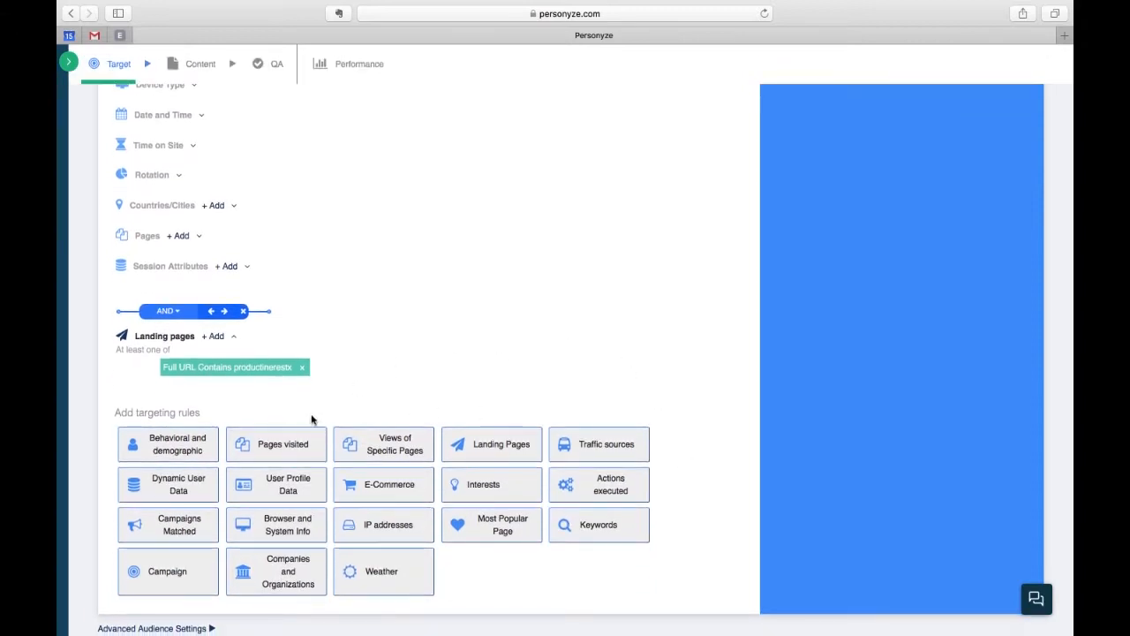
{"action": "left_click", "coordinate": [291, 443]}
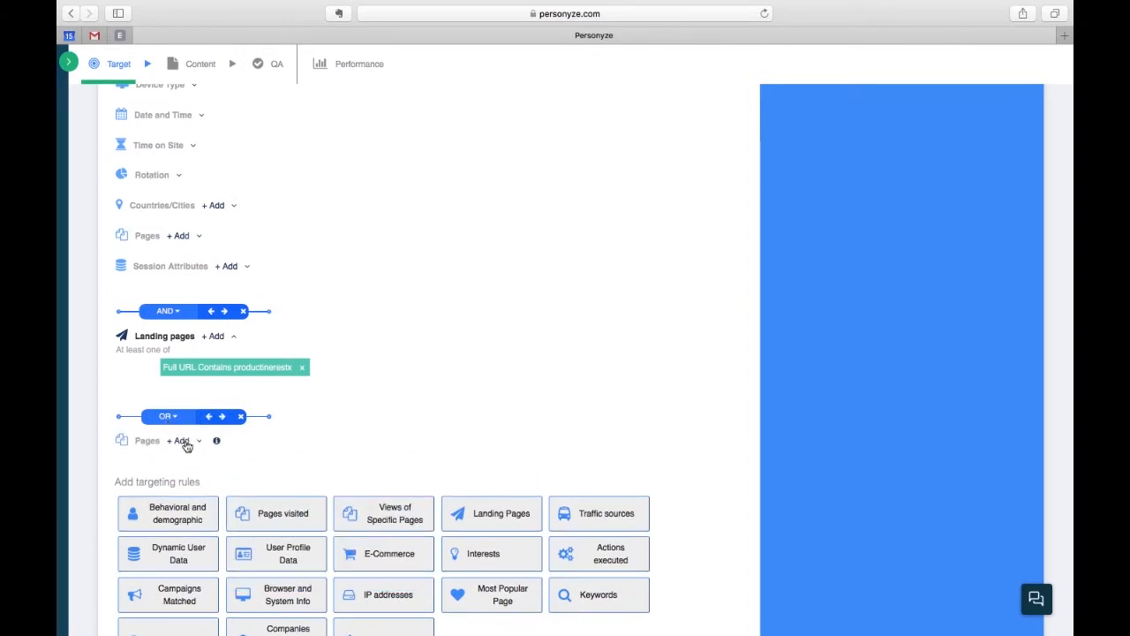
{"action": "left_click", "coordinate": [187, 446]}
{"action": "left_click", "coordinate": [515, 466]}
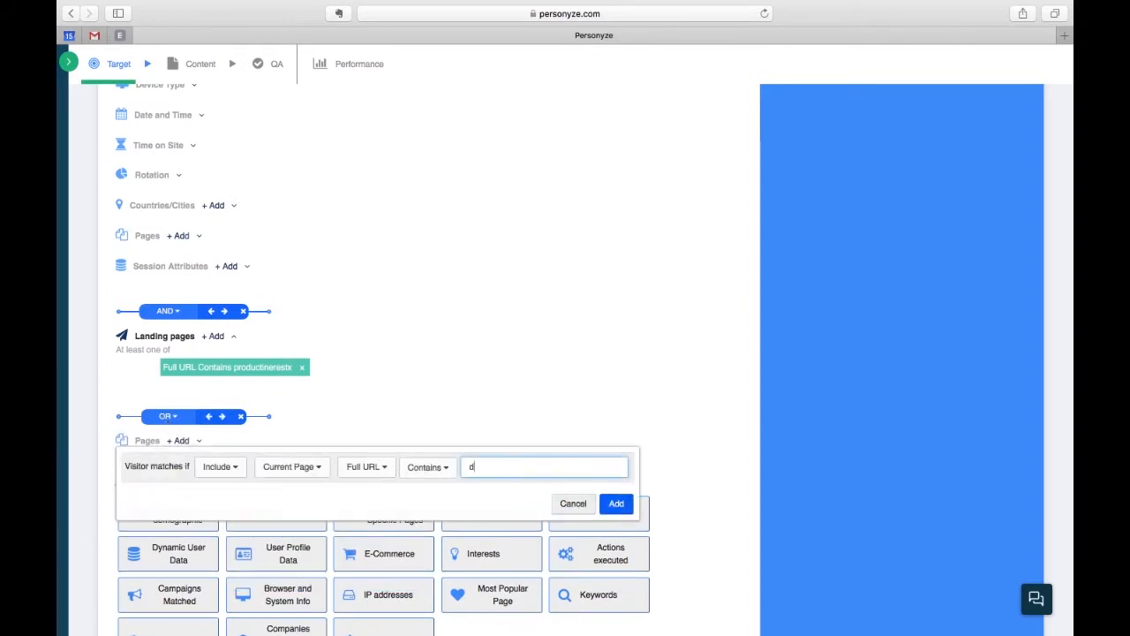
{"action": "type", "text": "producti"}
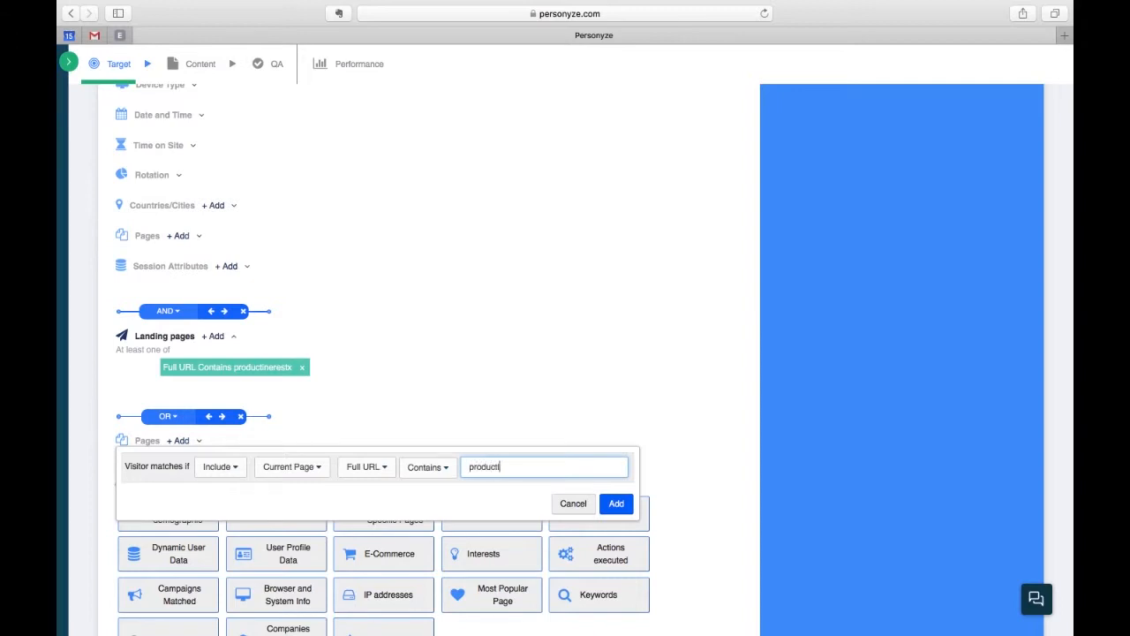
{"action": "type", "text": "nterestx"}
{"action": "left_click", "coordinate": [616, 504]}
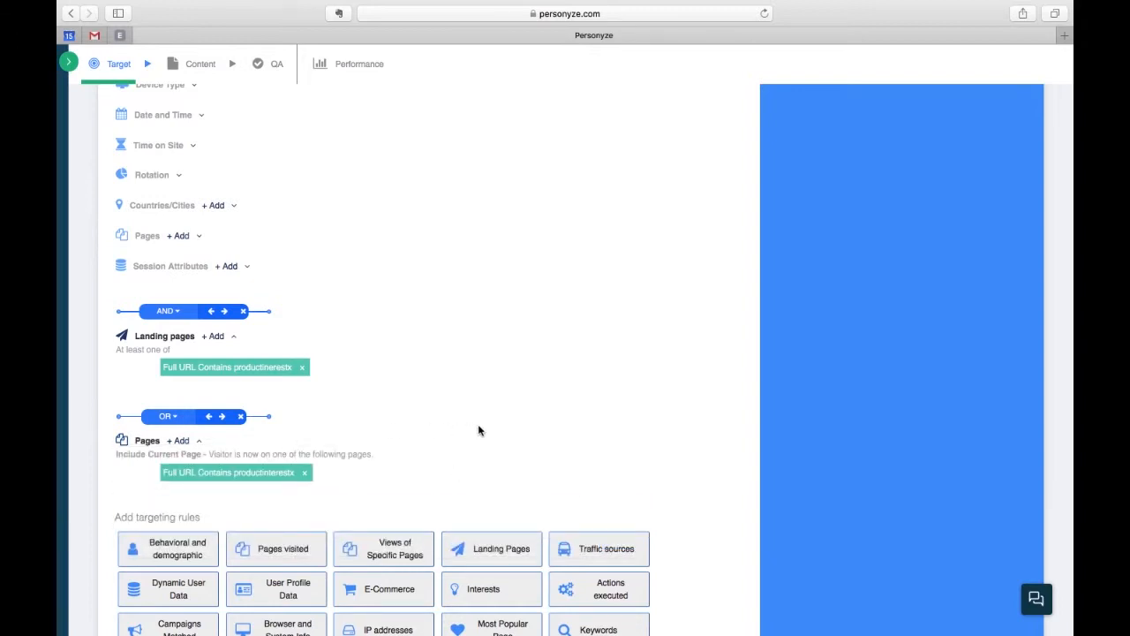
Check the campaign's targeting summary and go on to the Content stage.
{"action": "scroll", "coordinate": [666, 528], "scroll_direction": "down", "scroll_amount": 2}
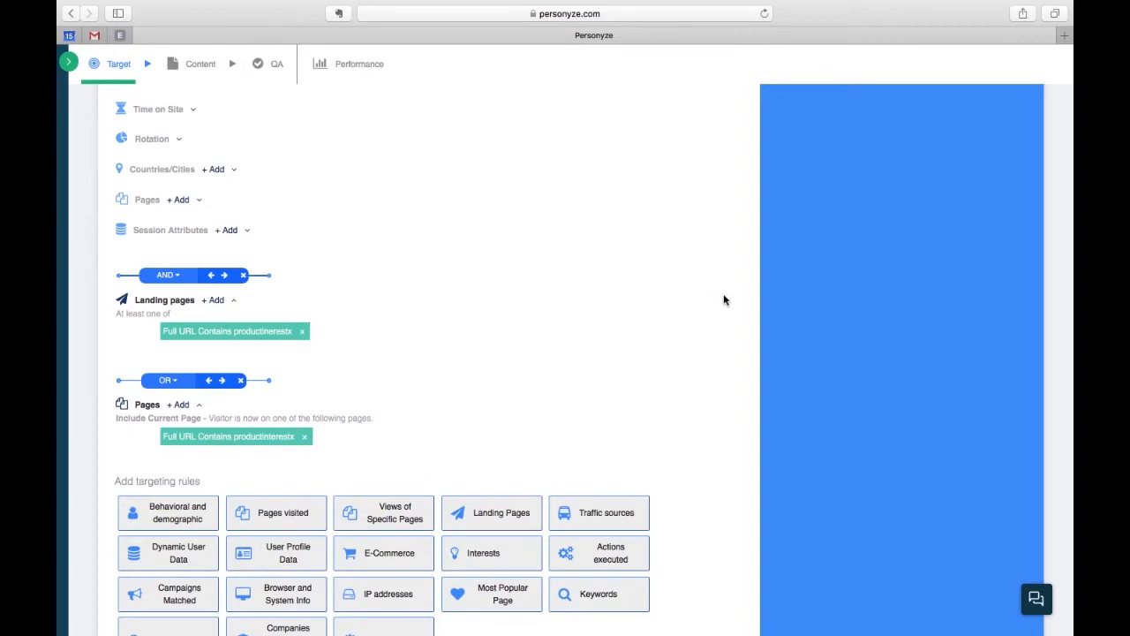
{"action": "scroll", "coordinate": [723, 299], "scroll_direction": "up", "scroll_amount": 8}
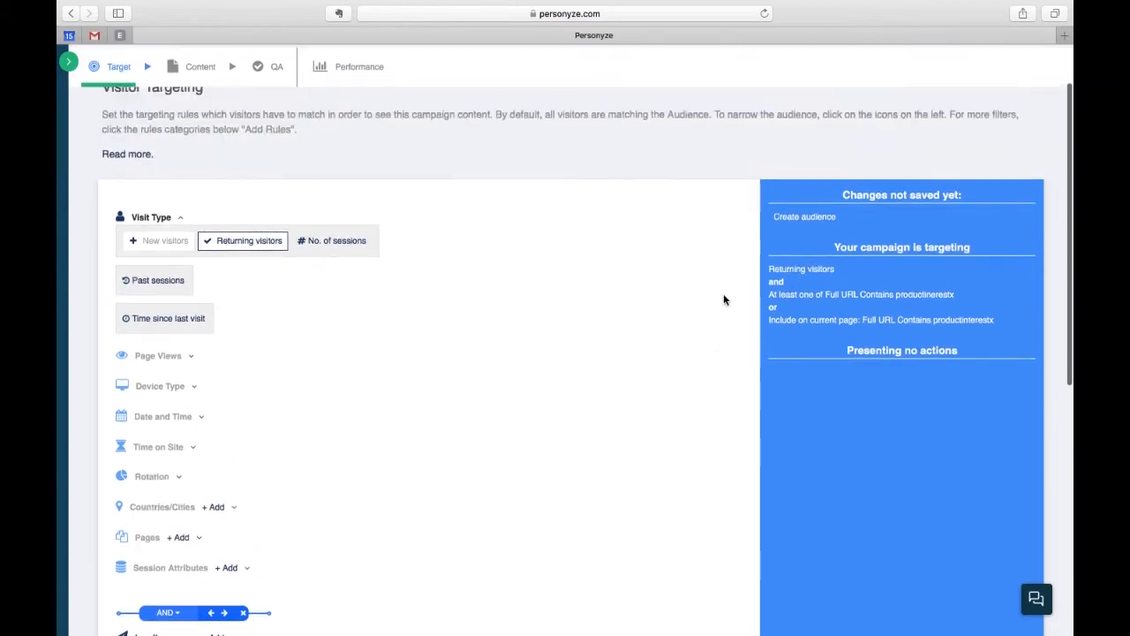
{"action": "scroll", "coordinate": [723, 299], "scroll_direction": "up", "scroll_amount": 2}
{"action": "left_click", "coordinate": [199, 113]}
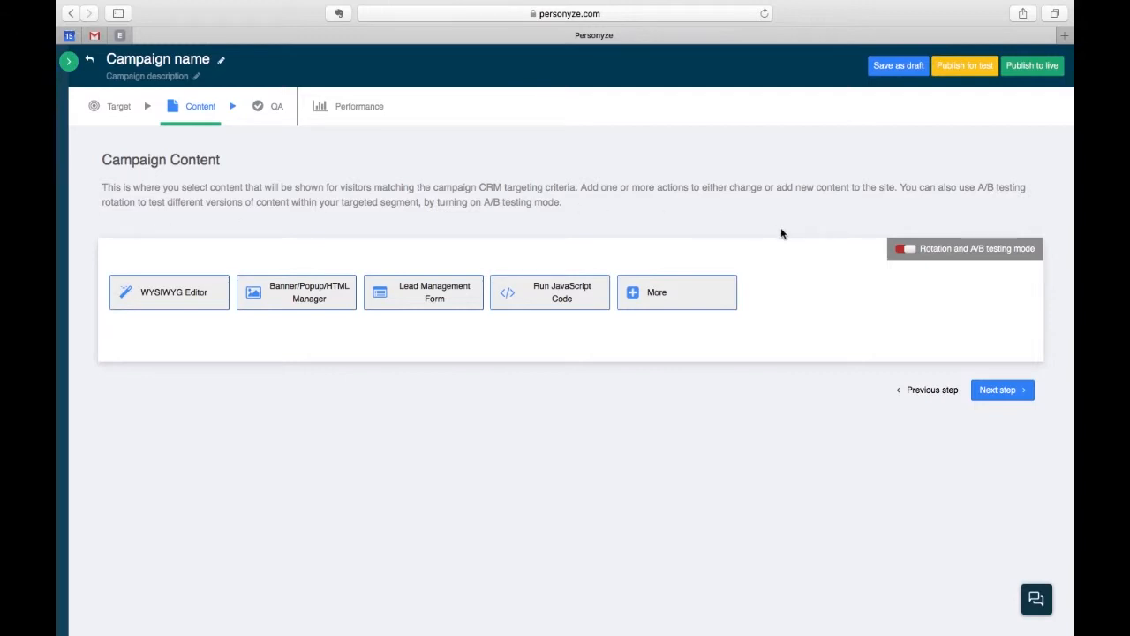
Browse the full list of additional content action types, from Most popular to Advanced, and close it.
{"action": "left_click", "coordinate": [683, 295]}
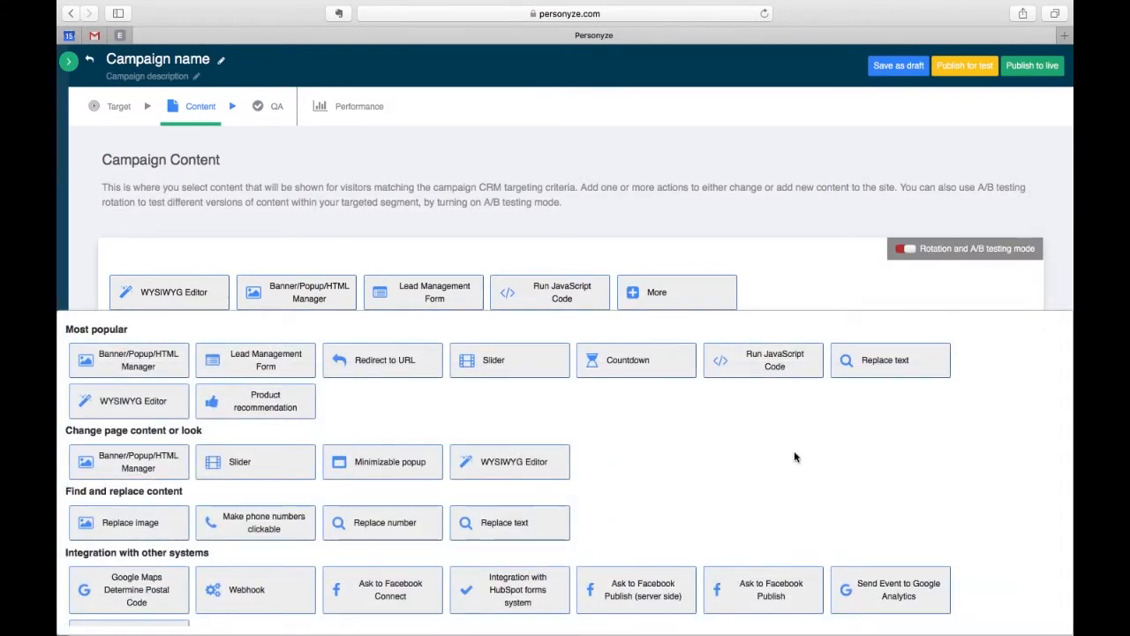
{"action": "scroll", "coordinate": [794, 452], "scroll_direction": "down", "scroll_amount": 2}
{"action": "scroll", "coordinate": [794, 457], "scroll_direction": "down", "scroll_amount": 3}
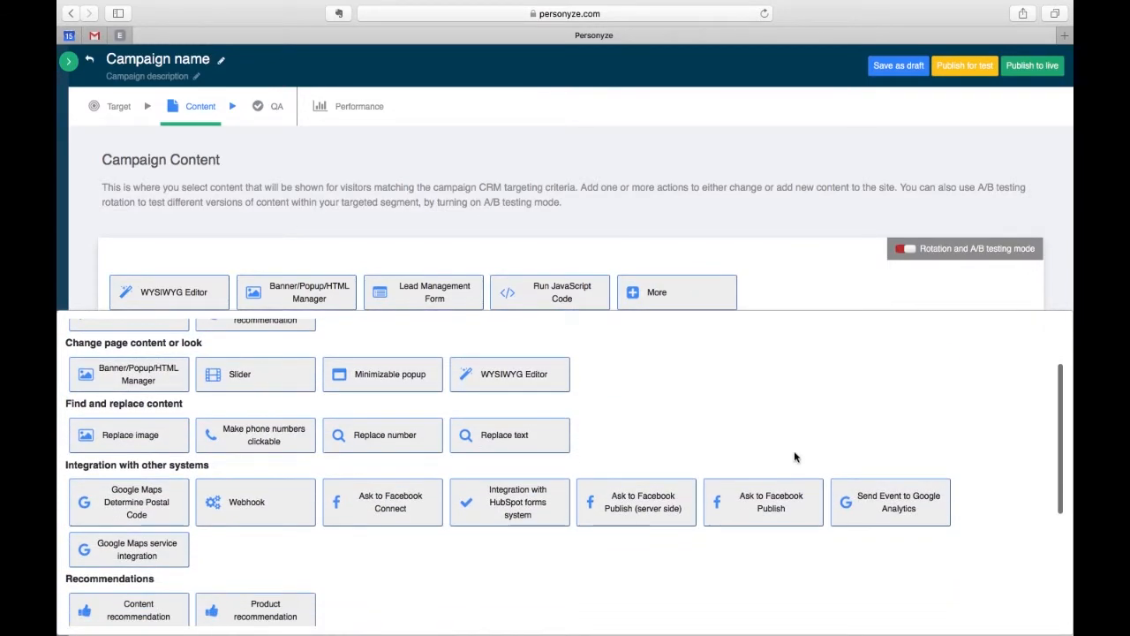
{"action": "scroll", "coordinate": [794, 456], "scroll_direction": "up", "scroll_amount": 4}
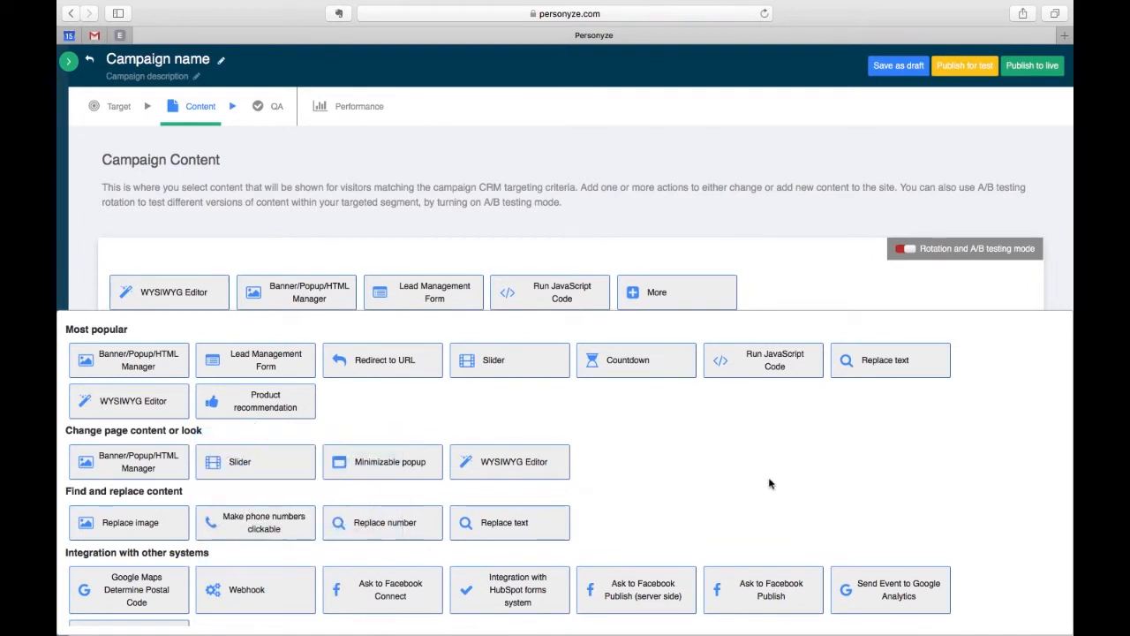
{"action": "scroll", "coordinate": [769, 483], "scroll_direction": "down", "scroll_amount": 5}
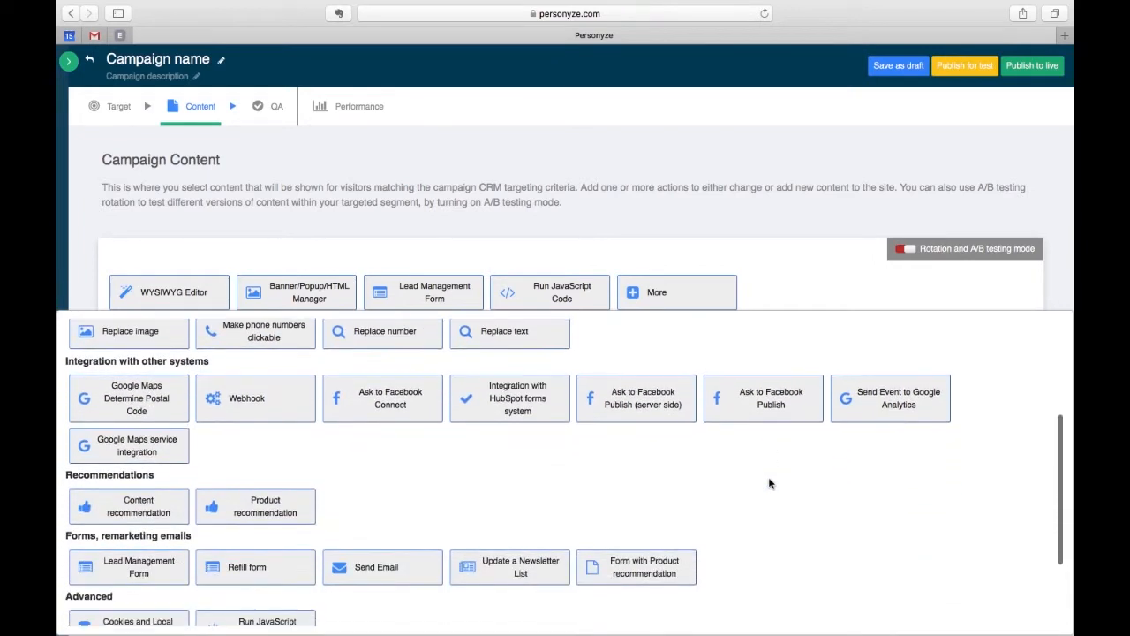
{"action": "scroll", "coordinate": [769, 483], "scroll_direction": "down", "scroll_amount": 1}
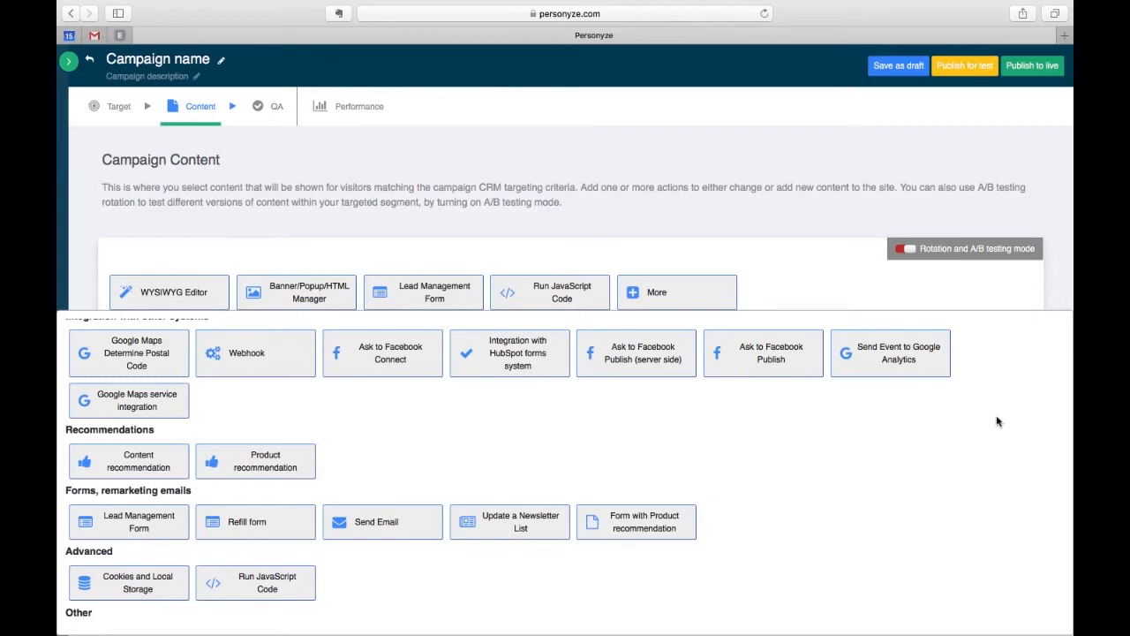
{"action": "scroll", "coordinate": [997, 421], "scroll_direction": "up", "scroll_amount": 6}
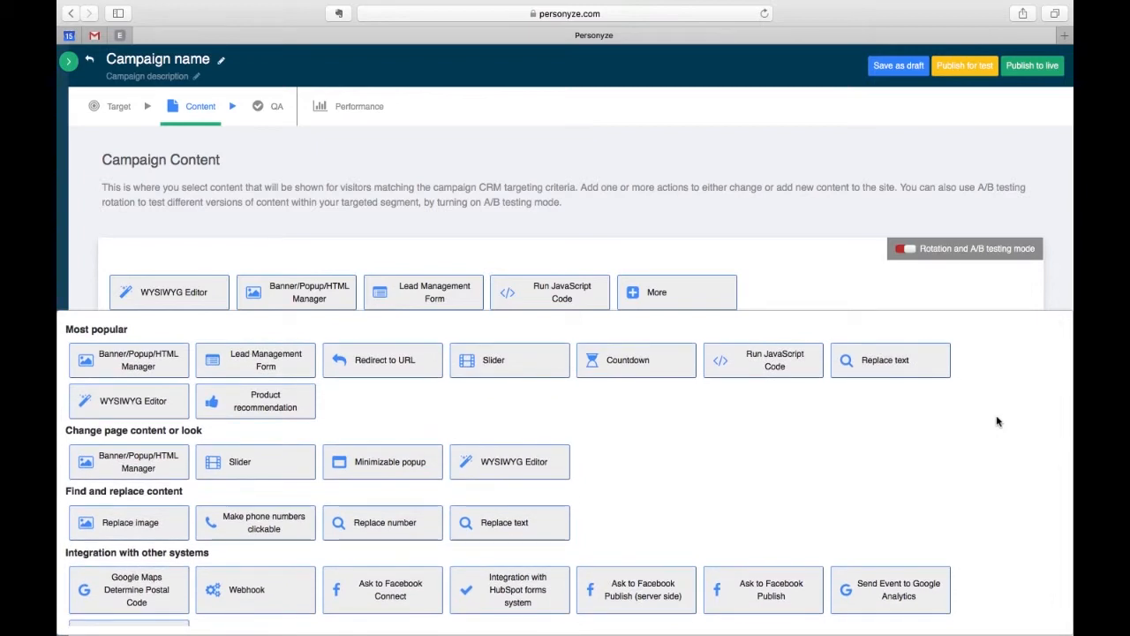
{"action": "left_click", "coordinate": [835, 274]}
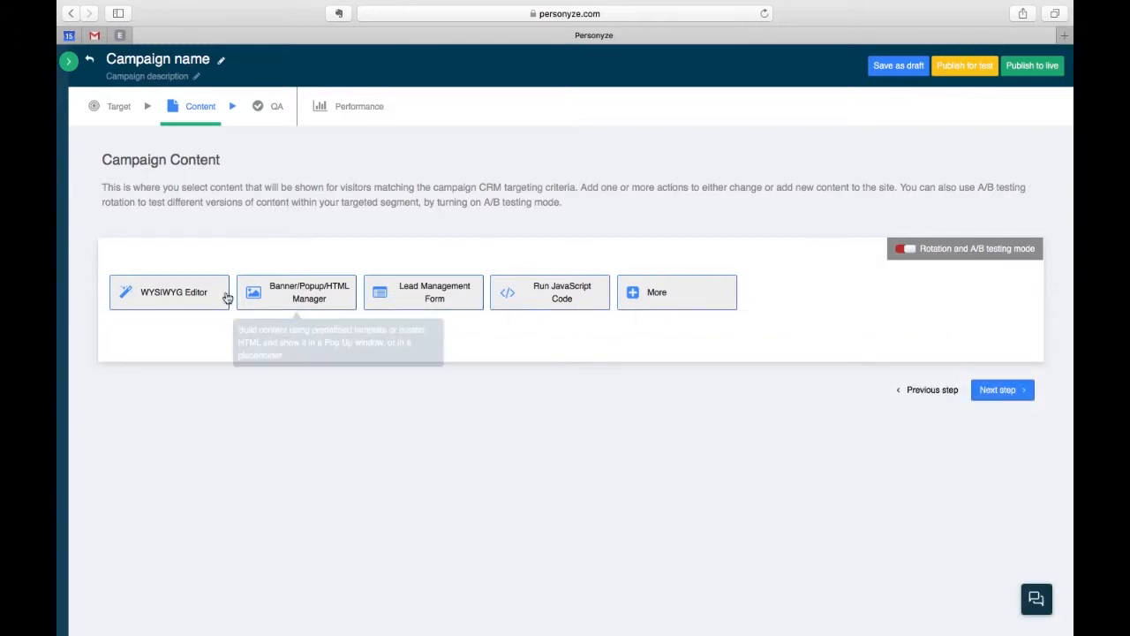
{"action": "left_click", "coordinate": [172, 298]}
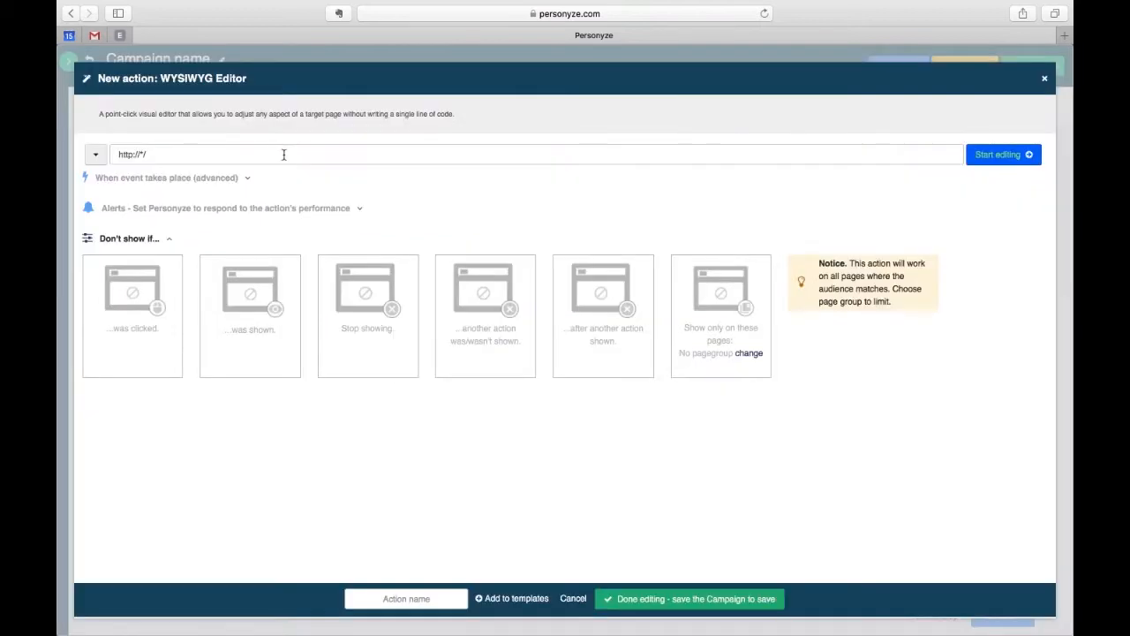
{"action": "left_click", "coordinate": [283, 155]}
{"action": "type", "text": "w"}
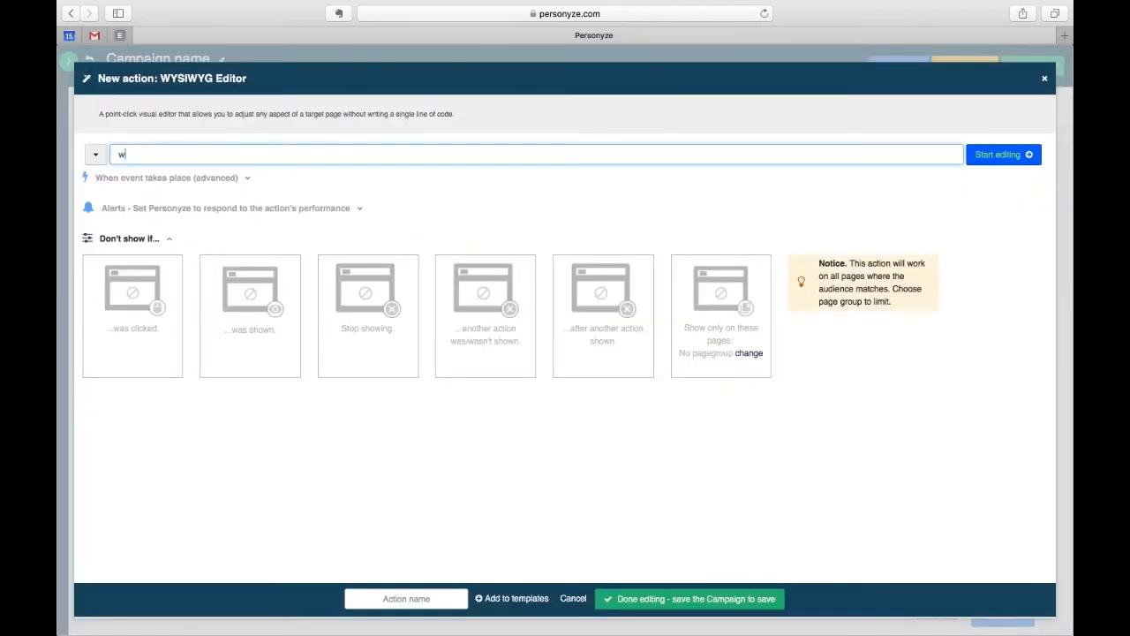
{"action": "type", "text": "ww.personyzecom"}
{"action": "key", "text": "BackSpace"}
{"action": "key", "text": "BackSpace"}
{"action": "key", "text": "BackSpace"}
{"action": "type", "text": ".com"}
{"action": "left_click", "coordinate": [985, 168]}
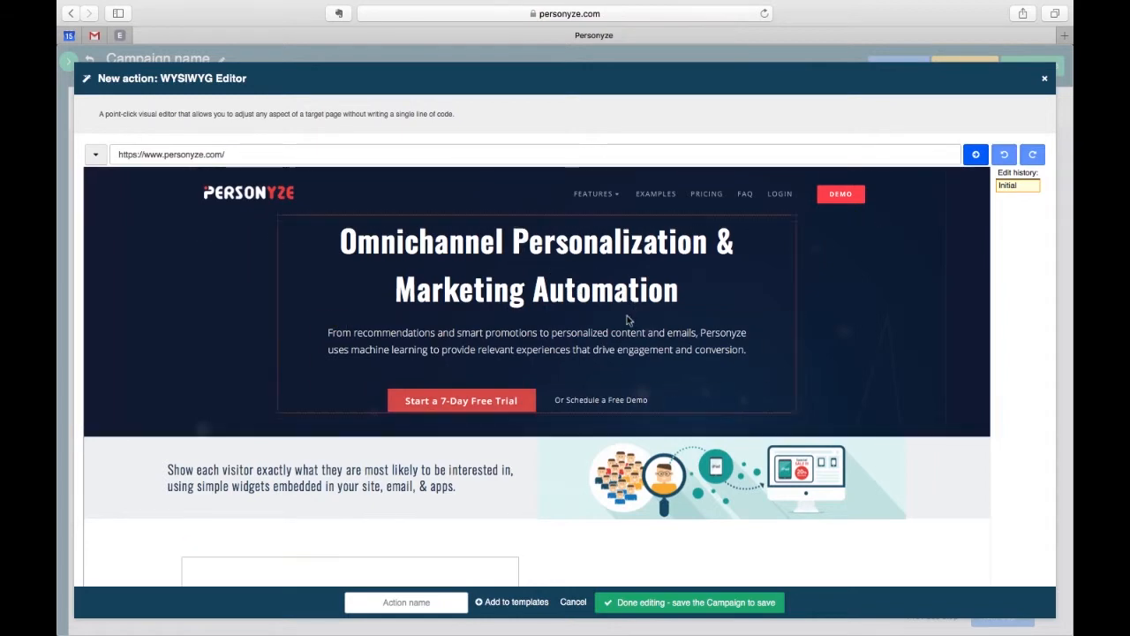
Edit the main heading's text to read "Multi-channel Personalization & Marketing Automation" and save it.
{"action": "left_click", "coordinate": [592, 278]}
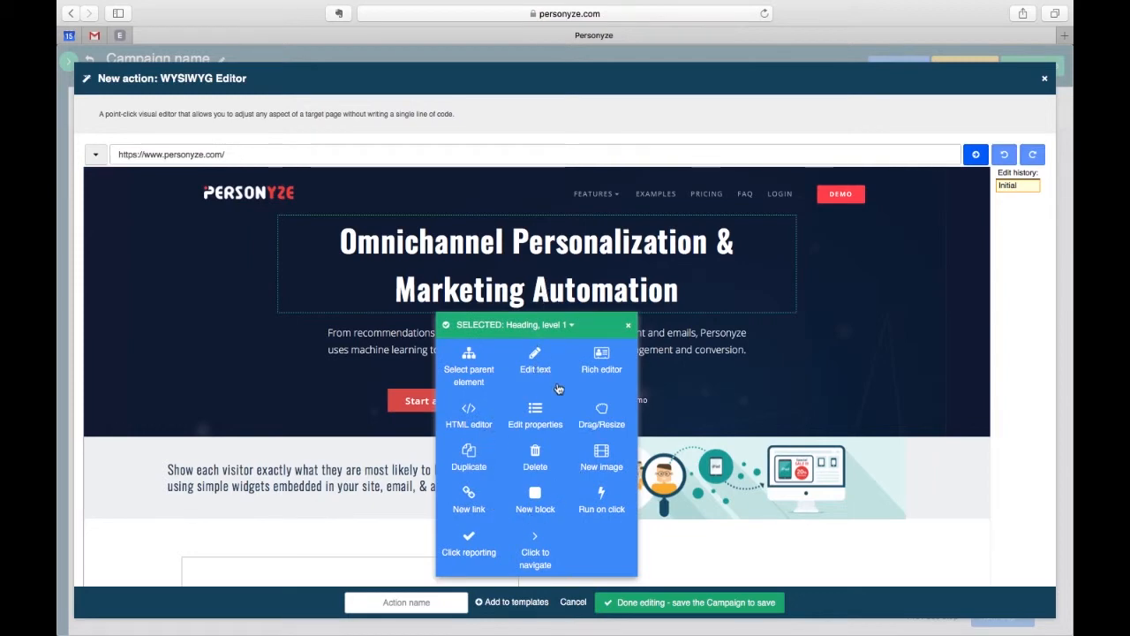
{"action": "left_click", "coordinate": [536, 360]}
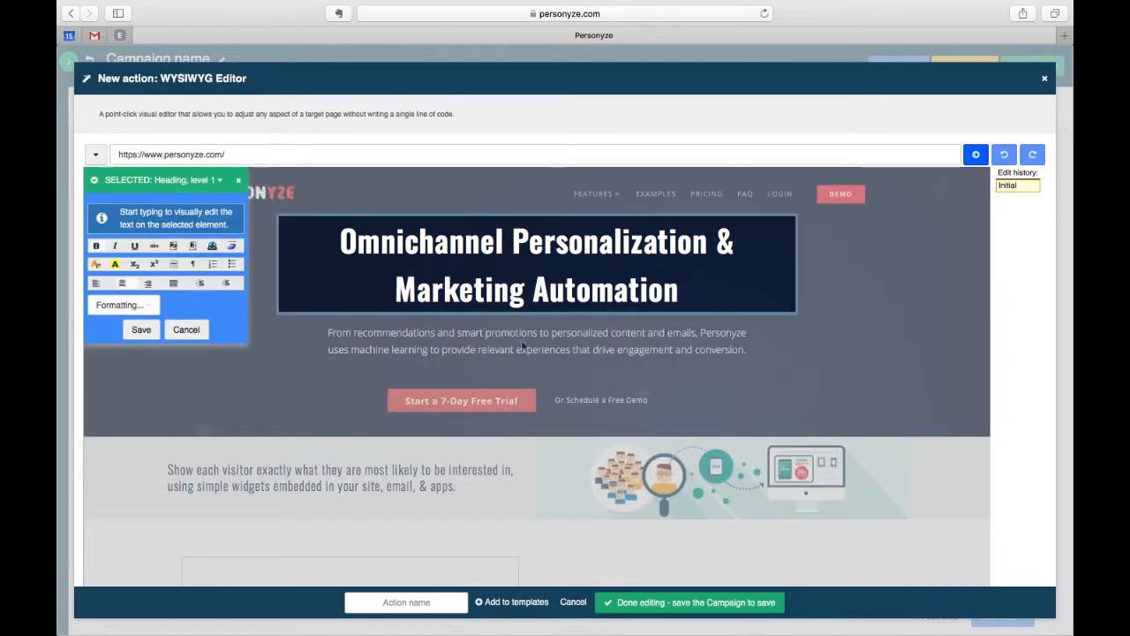
{"action": "left_click", "coordinate": [506, 242]}
{"action": "left_click", "coordinate": [401, 242]}
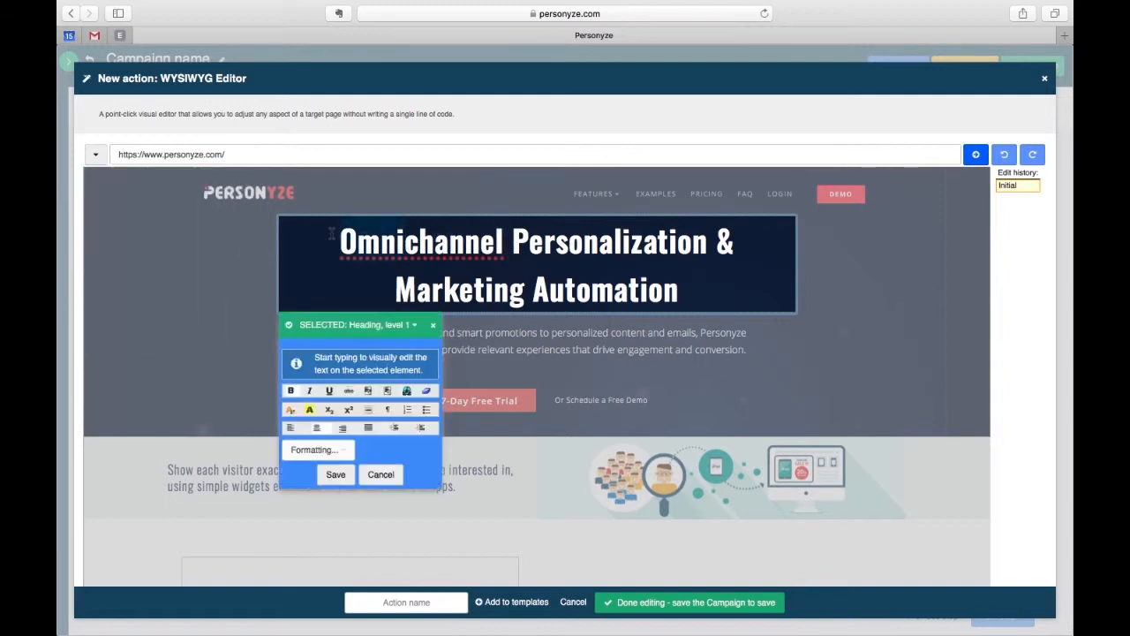
{"action": "type", "text": "Multi-"}
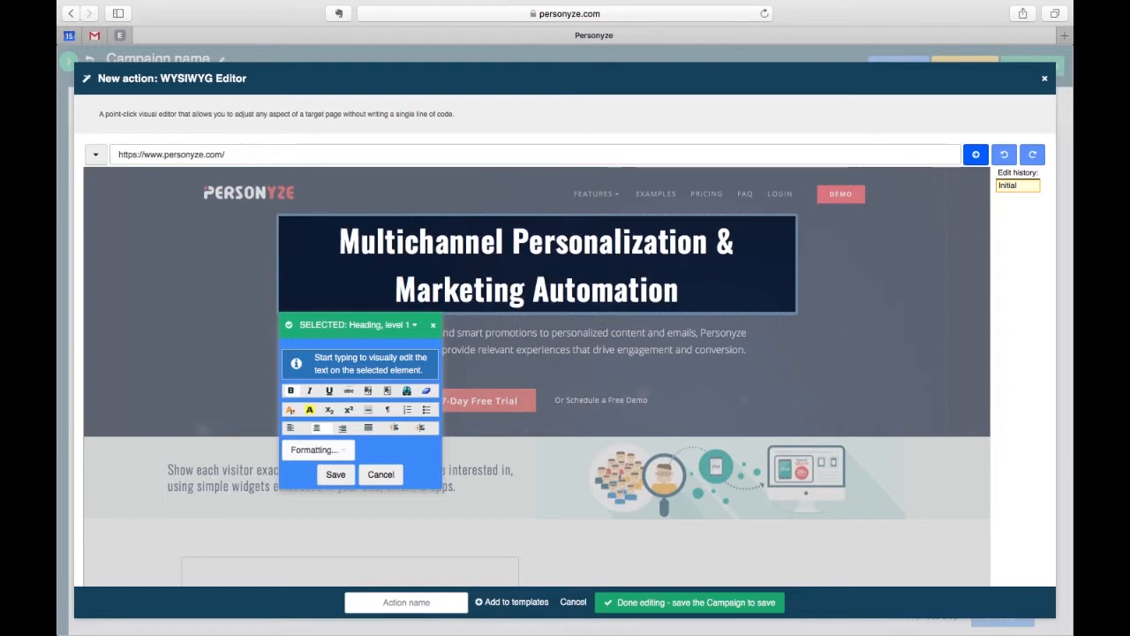
{"action": "left_click", "coordinate": [336, 474]}
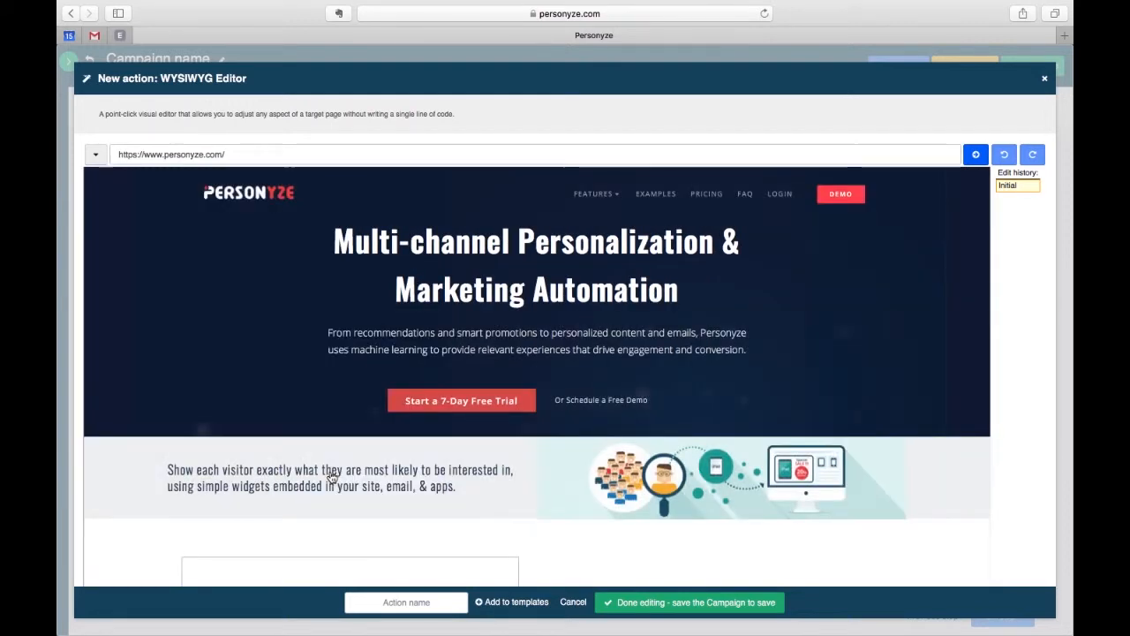
Set the background color of the "Start a 7-Day Free Trial" button to green, rgb(81, 217, 79), and save it.
{"action": "left_click", "coordinate": [482, 403]}
{"action": "left_click", "coordinate": [787, 297]}
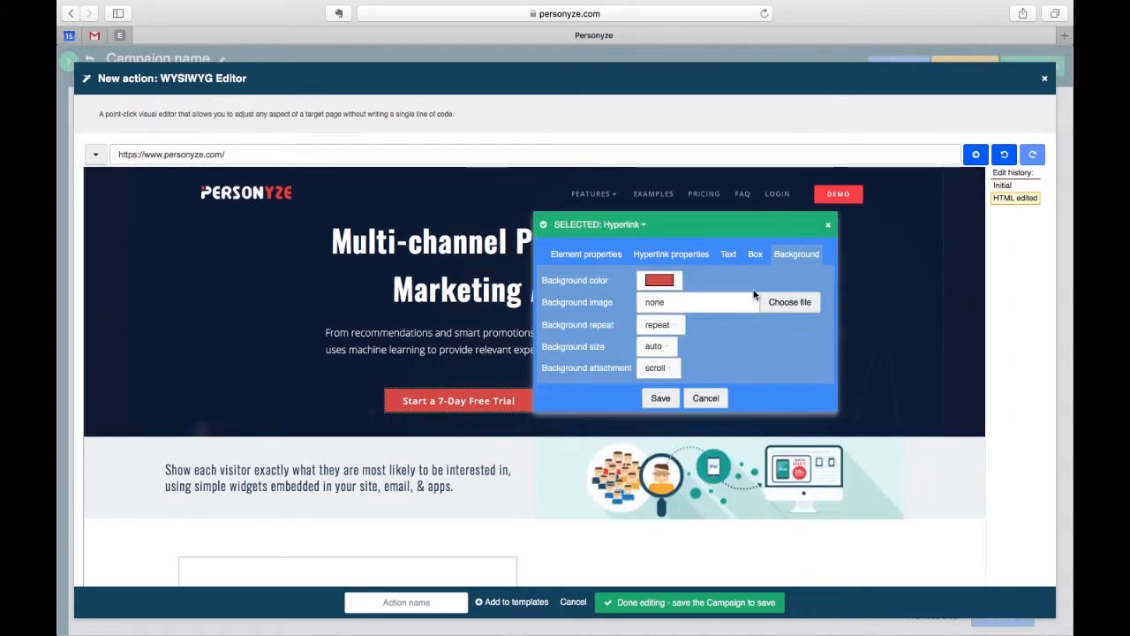
{"action": "left_click", "coordinate": [671, 280]}
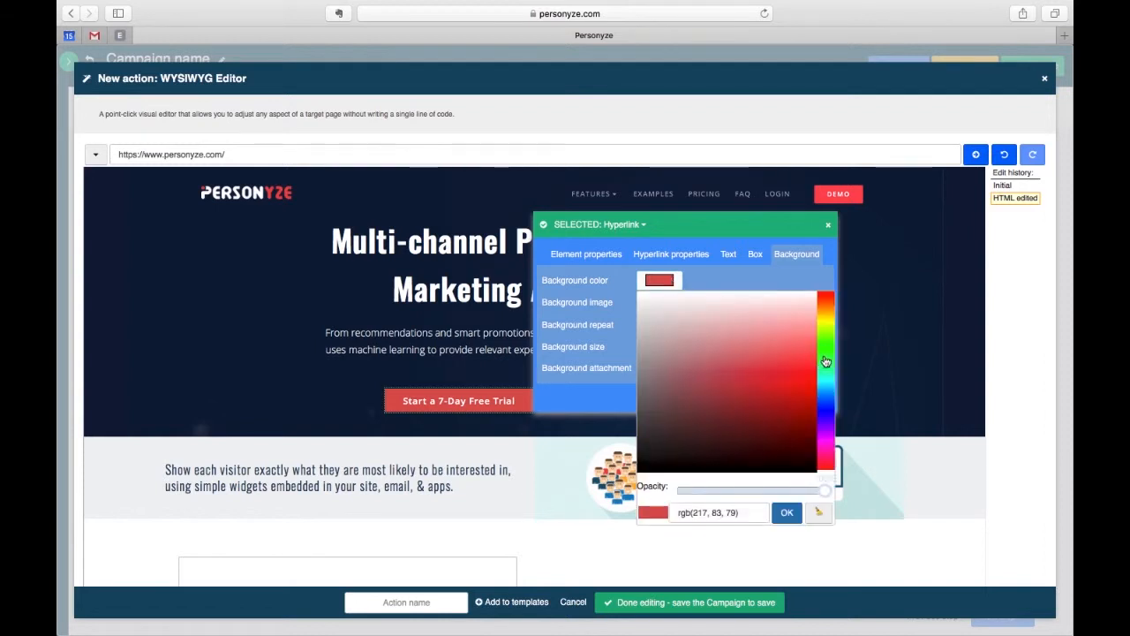
{"action": "left_click", "coordinate": [827, 356]}
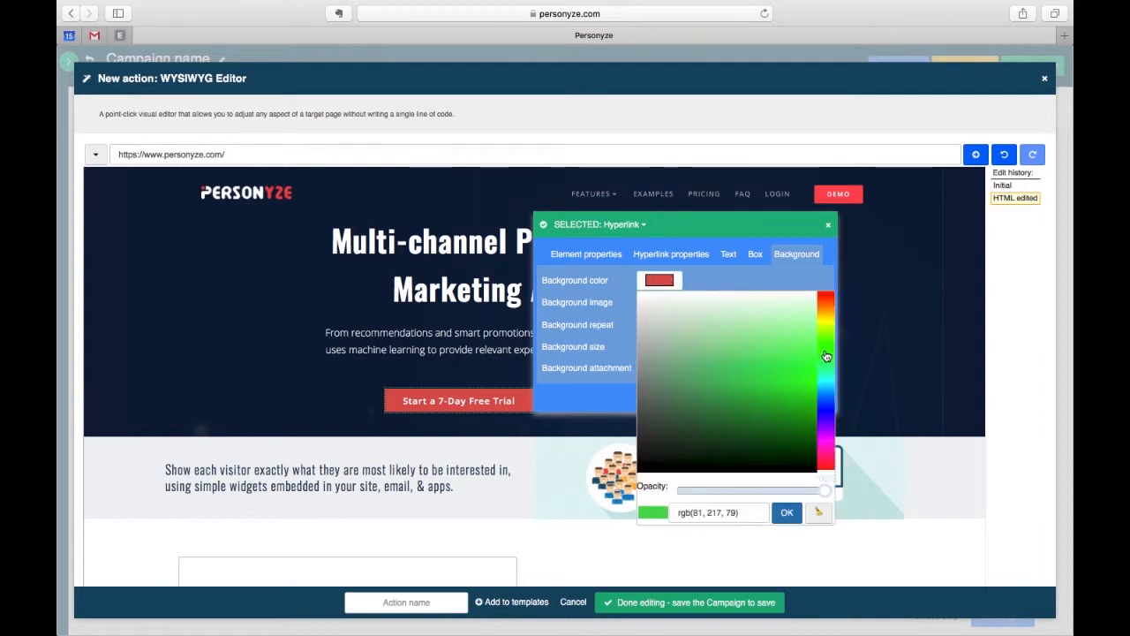
{"action": "left_click", "coordinate": [791, 514]}
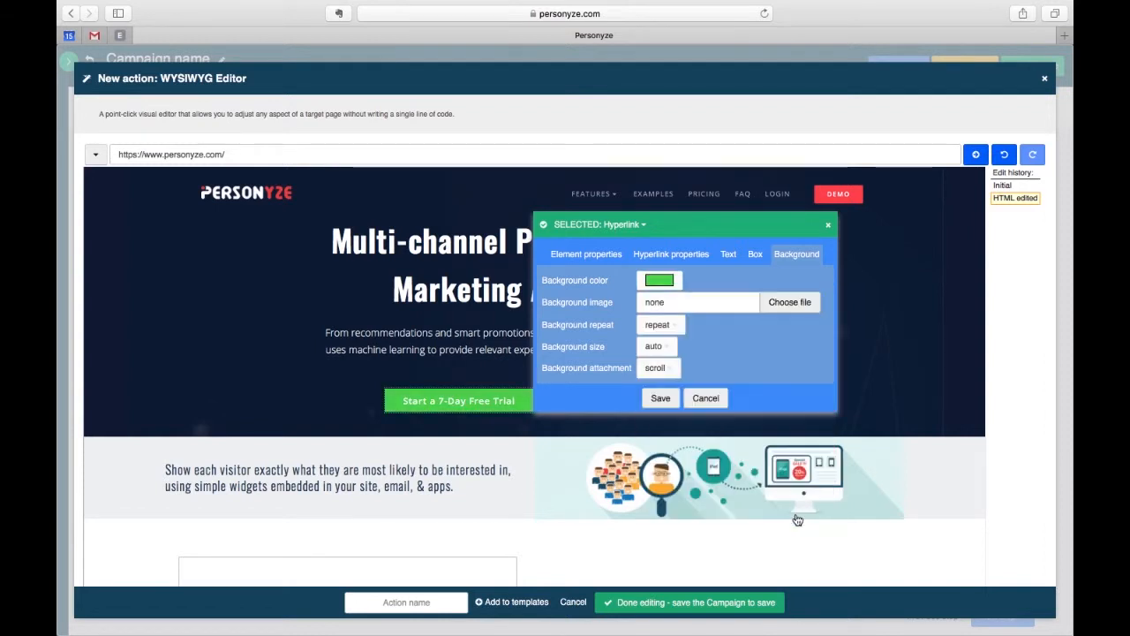
{"action": "left_click", "coordinate": [661, 398]}
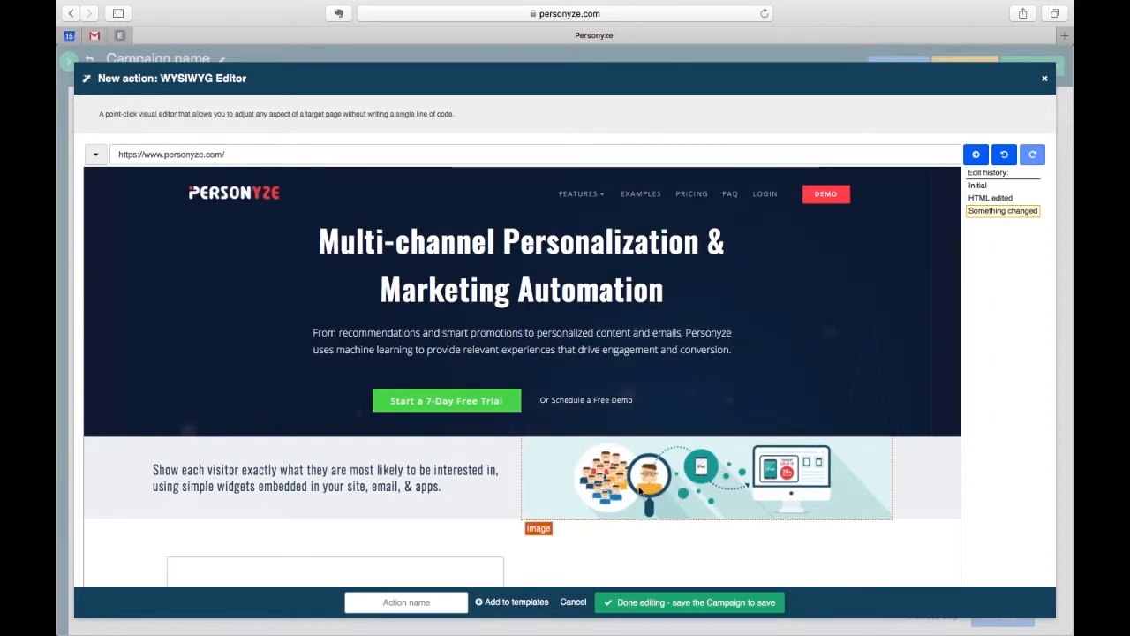
Delete the illustration and the "Show each visitor exactly what they are most likely to be interested in" text block below the hero banner.
{"action": "left_click", "coordinate": [640, 491]}
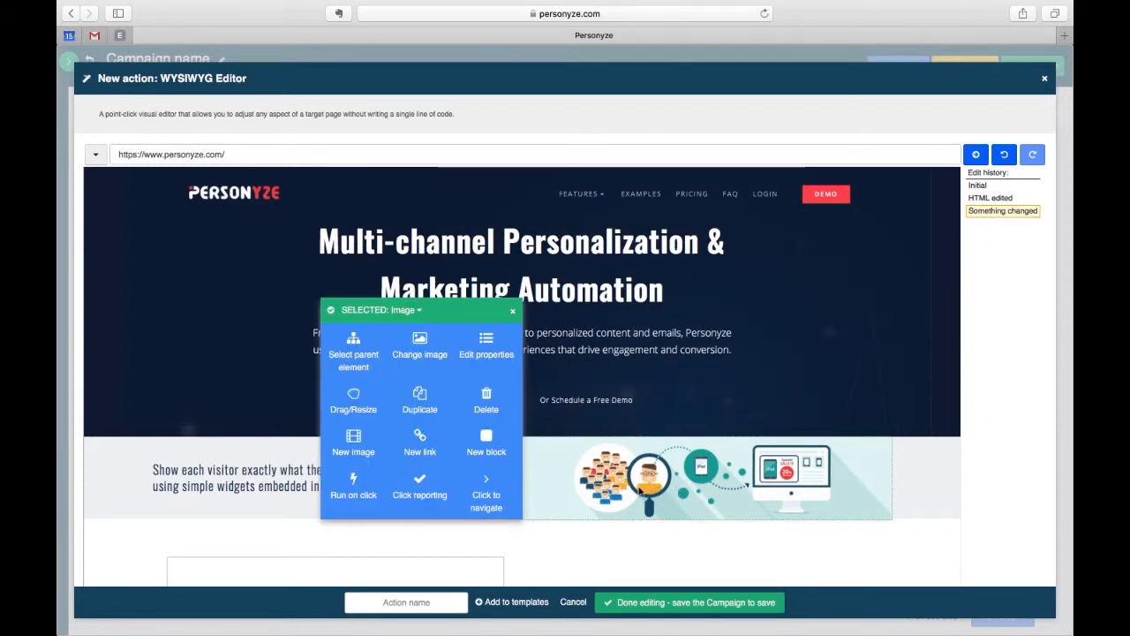
{"action": "left_click", "coordinate": [486, 399]}
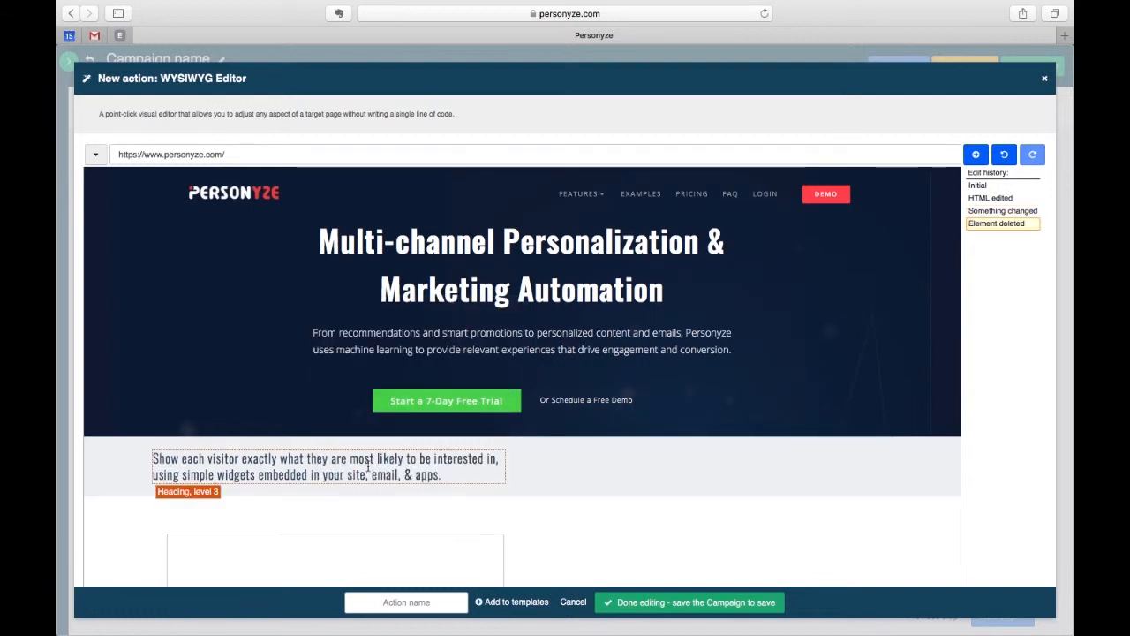
{"action": "left_click", "coordinate": [445, 493]}
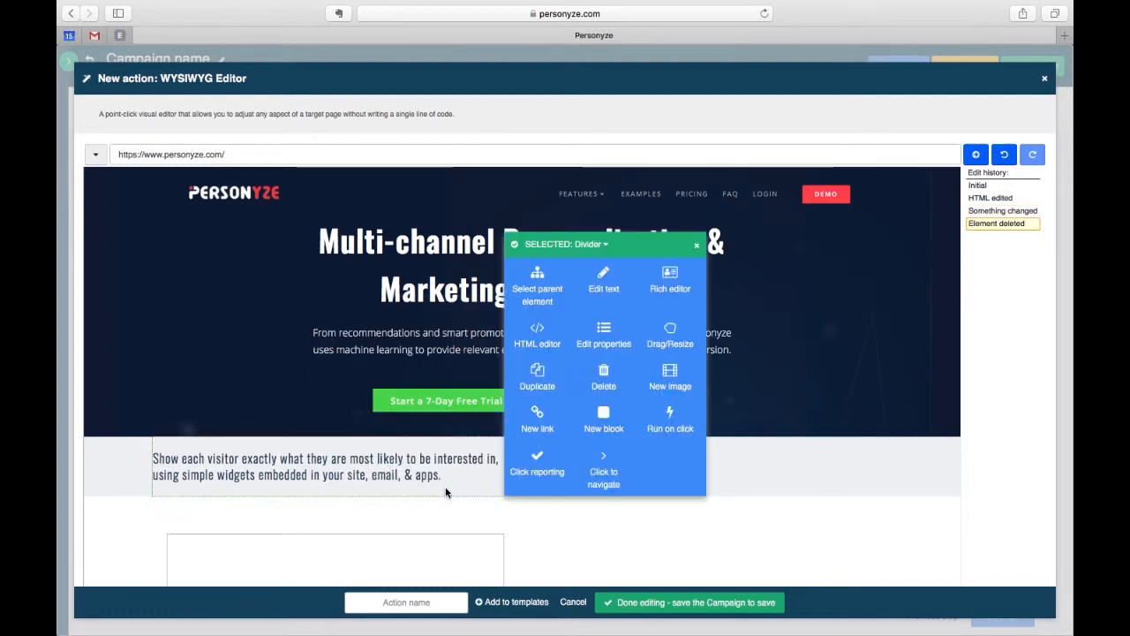
{"action": "left_click", "coordinate": [604, 392]}
Look over the edited homepage and finish editing the WYSIWYG action so it is added to the campaign content.
{"action": "scroll", "coordinate": [780, 458], "scroll_direction": "down", "scroll_amount": 1}
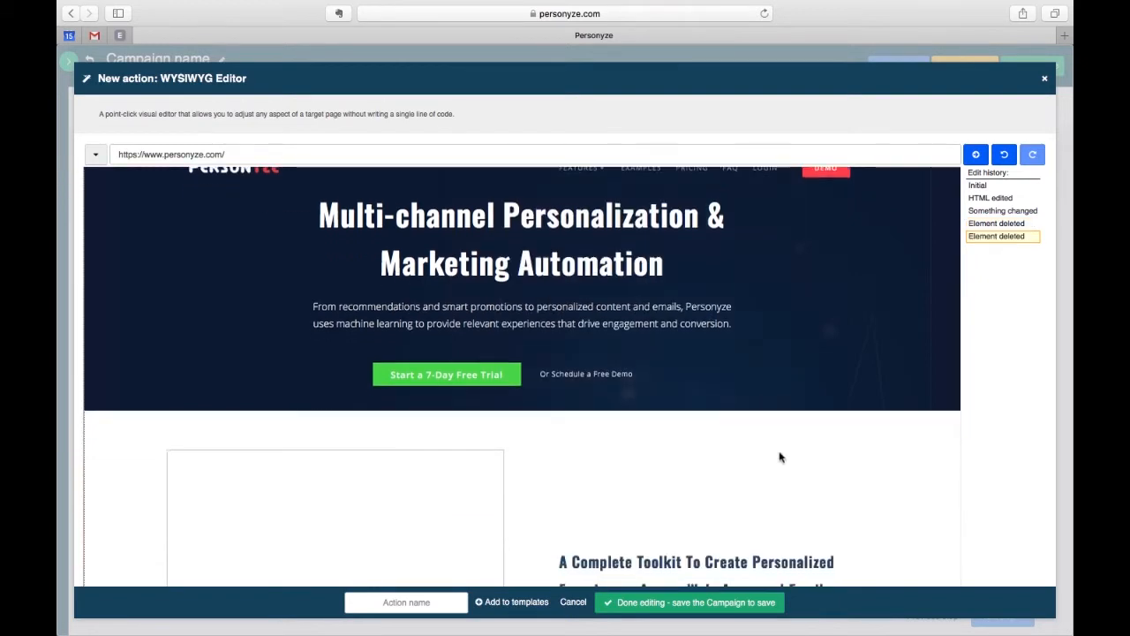
{"action": "scroll", "coordinate": [780, 458], "scroll_direction": "down", "scroll_amount": 5}
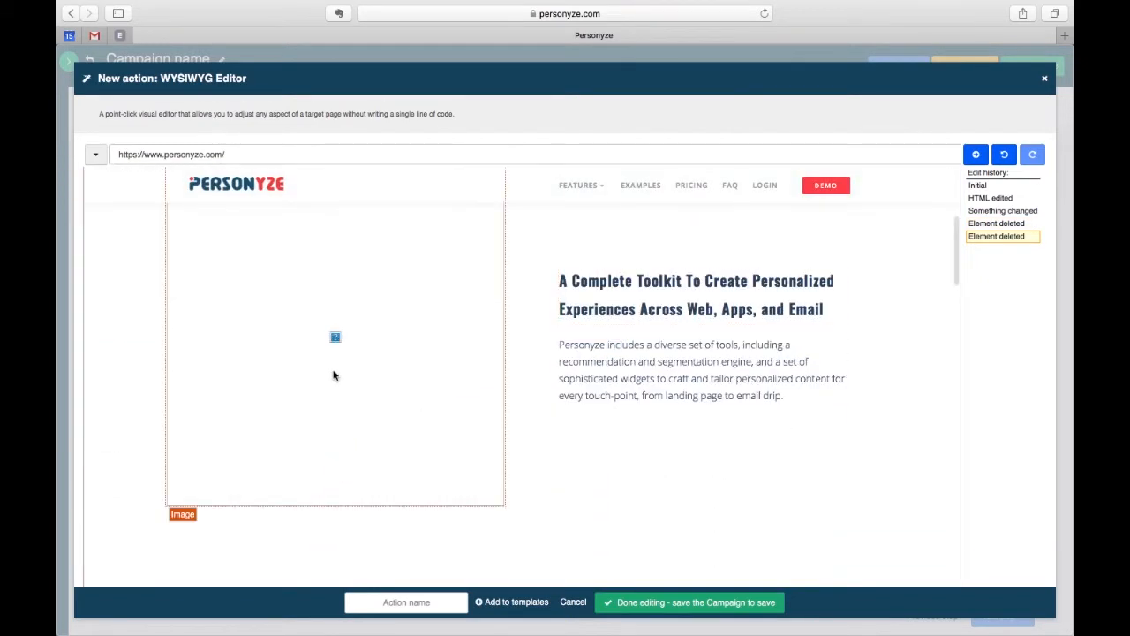
{"action": "scroll", "coordinate": [644, 367], "scroll_direction": "up", "scroll_amount": 5}
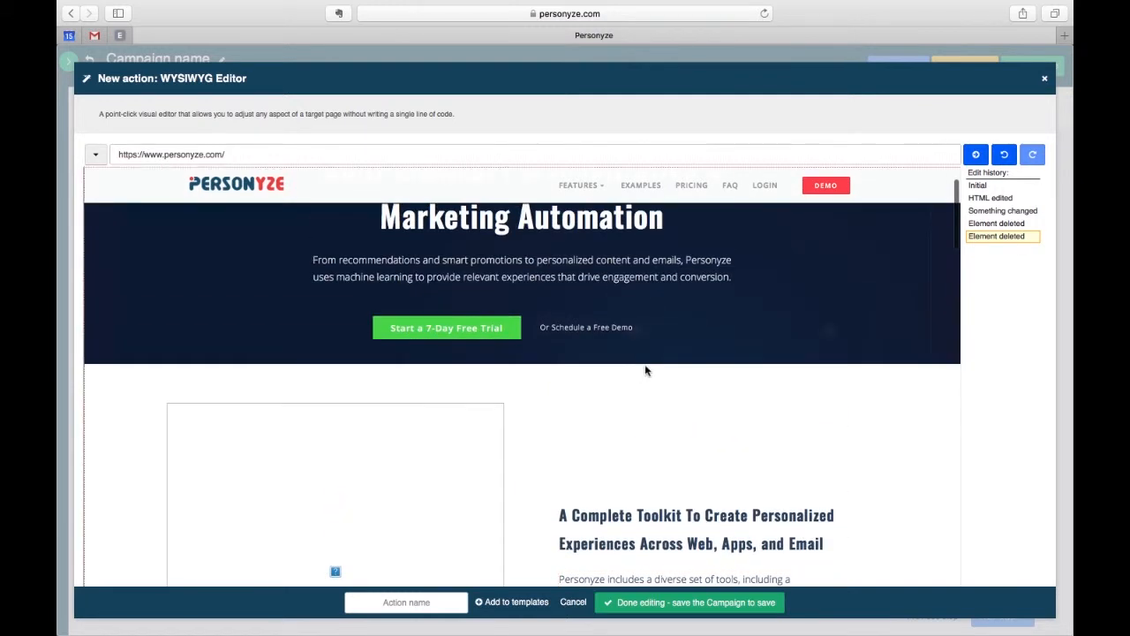
{"action": "scroll", "coordinate": [645, 371], "scroll_direction": "up", "scroll_amount": 2}
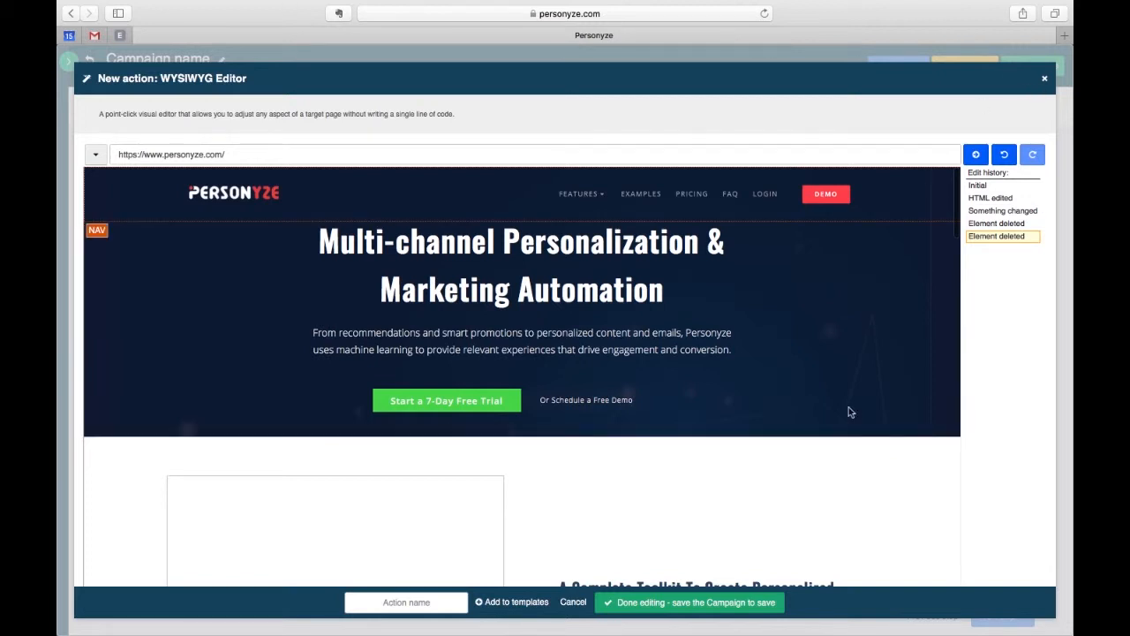
{"action": "left_click", "coordinate": [645, 608]}
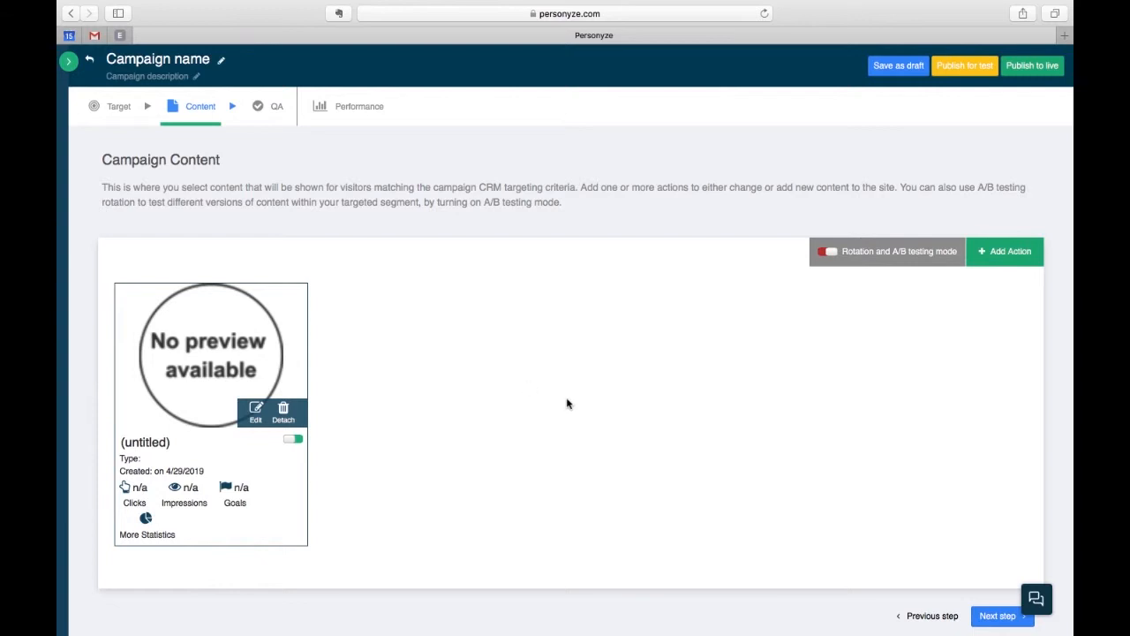
Add a Banner/Popup/HTML Manager action based on the "Full page 2 steps popup" template.
{"action": "scroll", "coordinate": [495, 379], "scroll_direction": "down", "scroll_amount": 1}
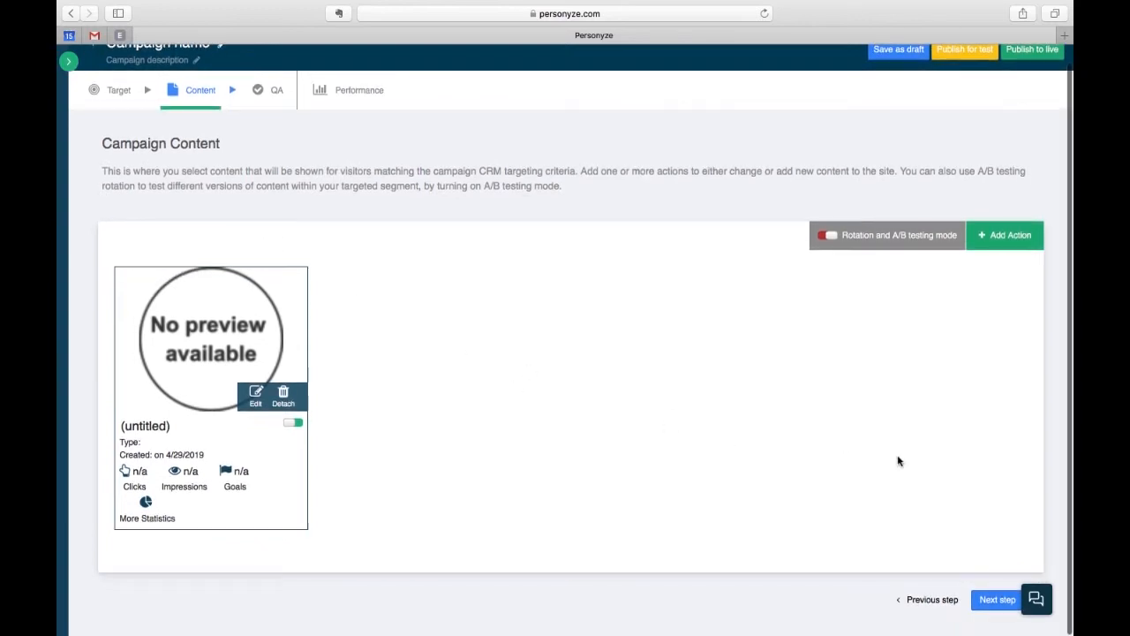
{"action": "left_click", "coordinate": [1014, 241]}
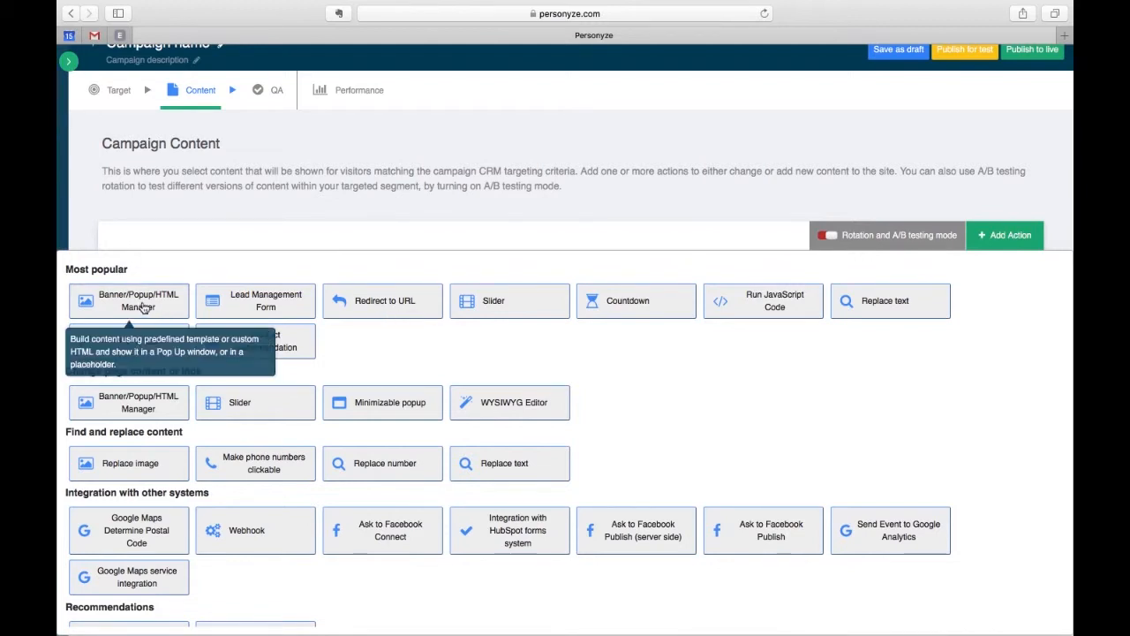
{"action": "left_click", "coordinate": [140, 303]}
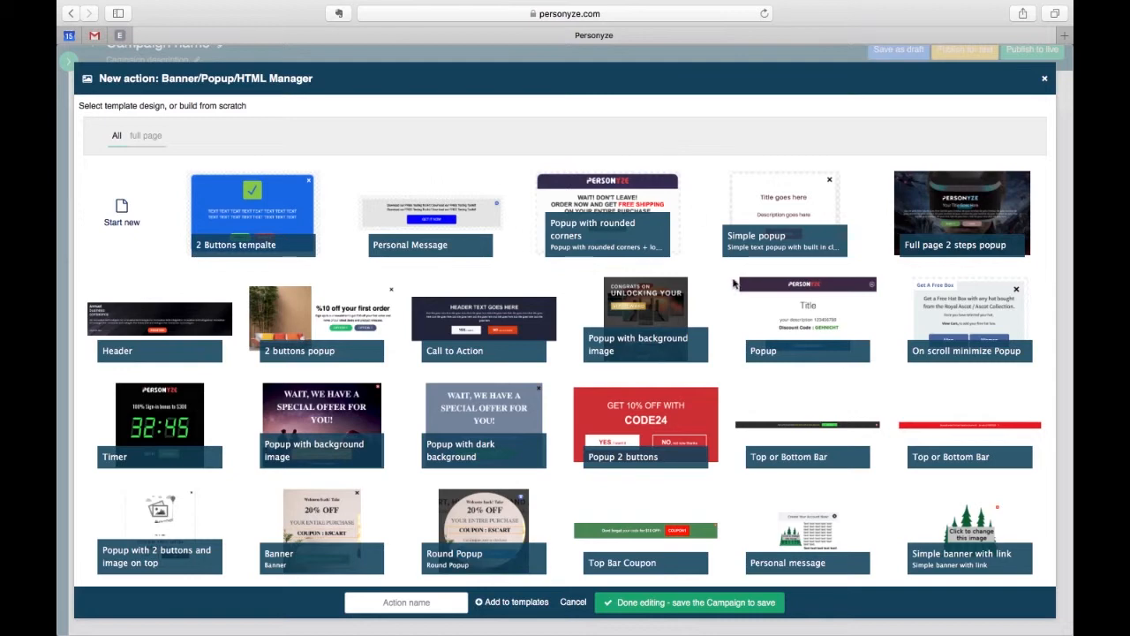
{"action": "scroll", "coordinate": [718, 377], "scroll_direction": "down", "scroll_amount": 2}
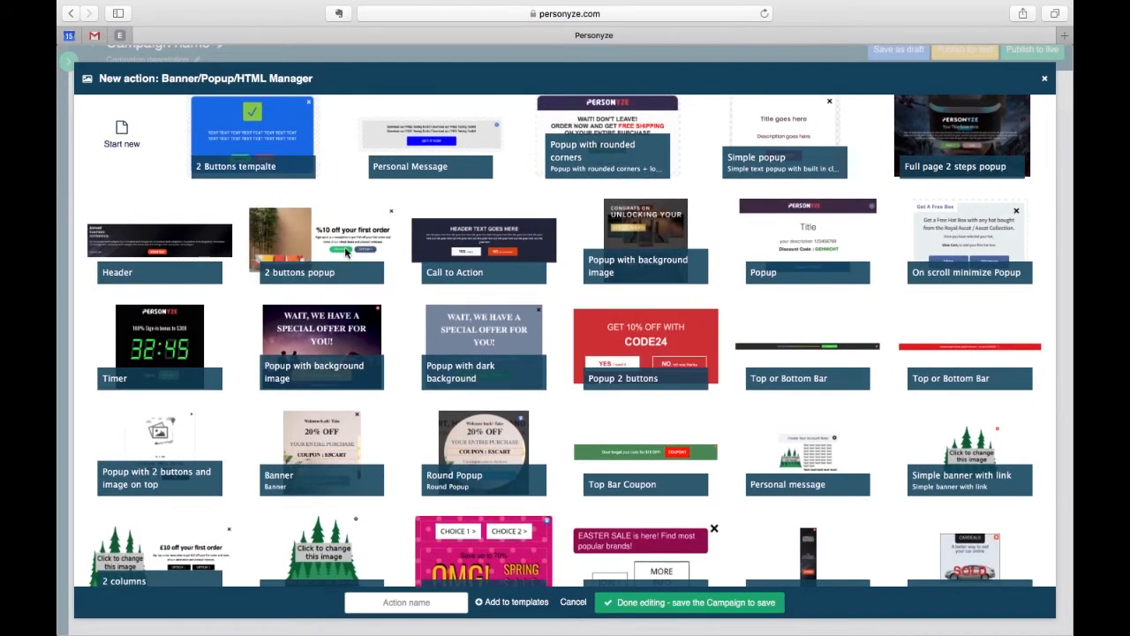
{"action": "mouse_move", "coordinate": [303, 382]}
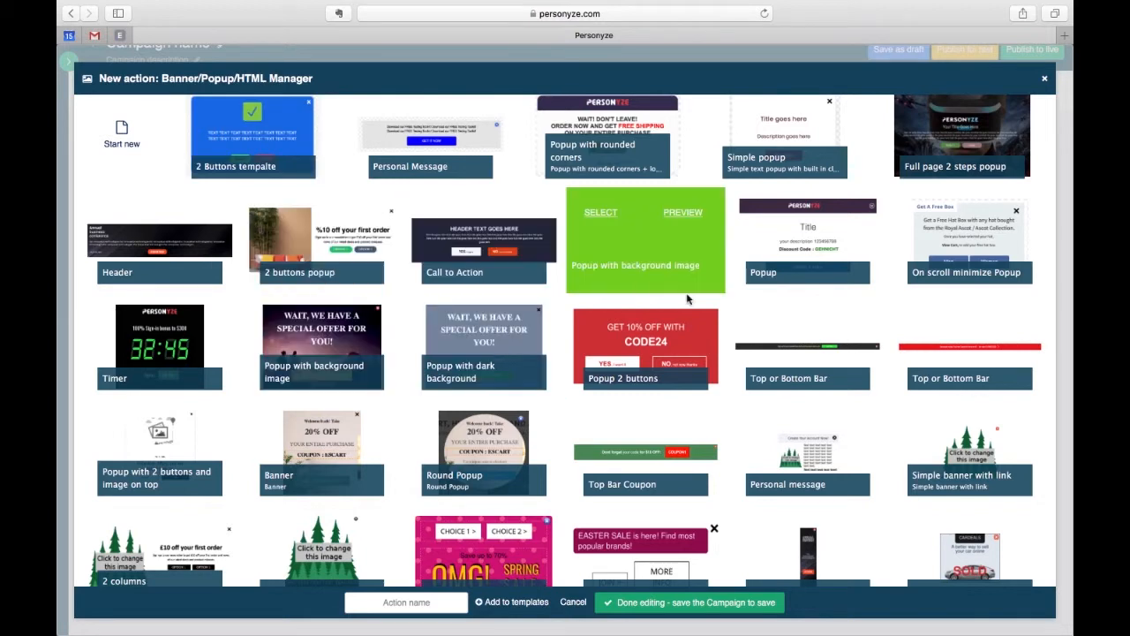
{"action": "mouse_move", "coordinate": [460, 263]}
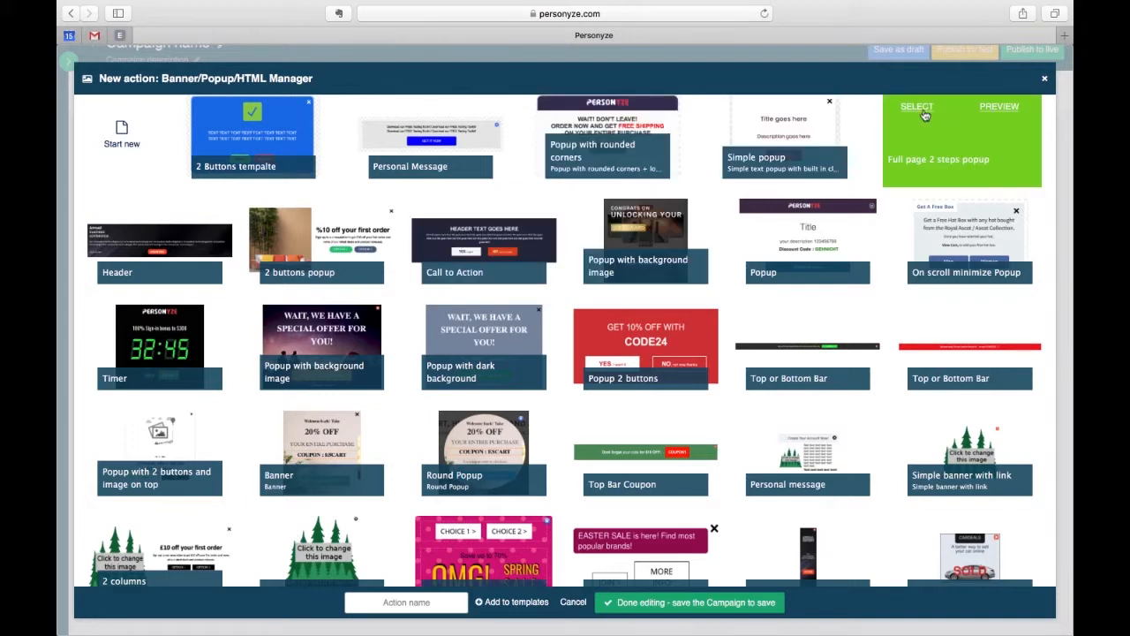
{"action": "left_click", "coordinate": [919, 108]}
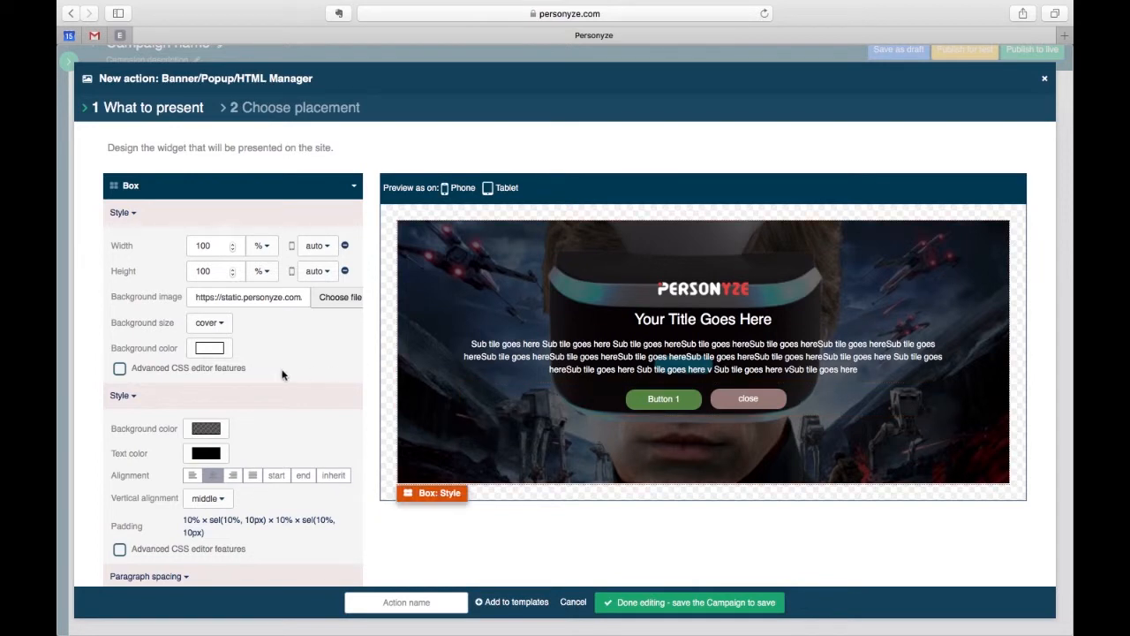
Review the popup's Box settings, HTML Source and Step 1 Line 1 properties, and go on to choosing its placement.
{"action": "scroll", "coordinate": [298, 415], "scroll_direction": "down", "scroll_amount": 7}
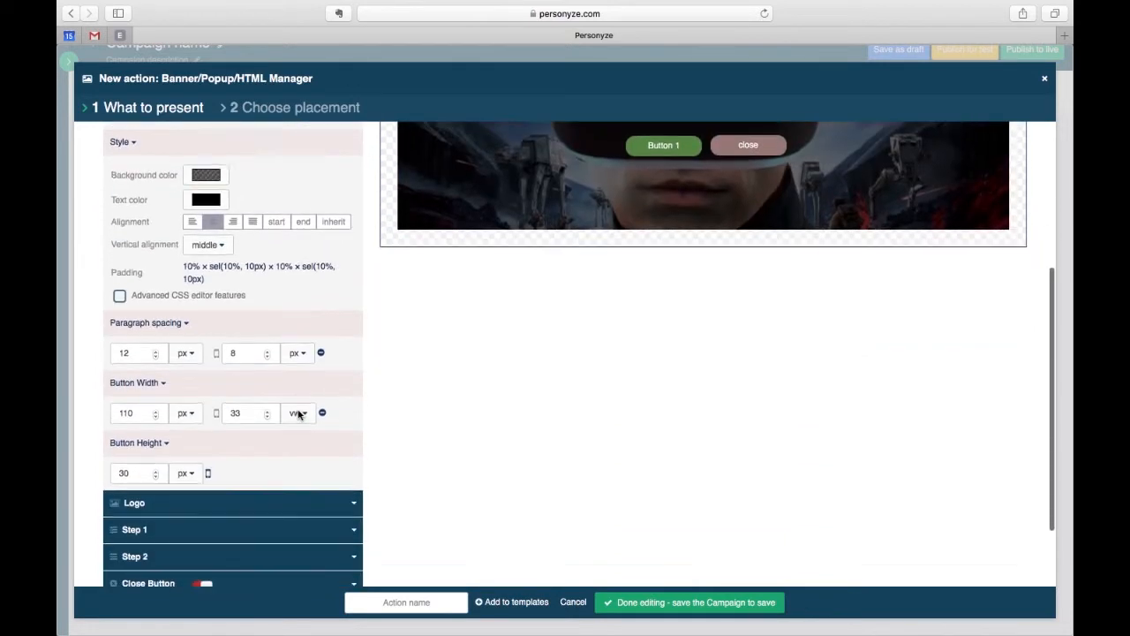
{"action": "scroll", "coordinate": [298, 415], "scroll_direction": "down", "scroll_amount": 1}
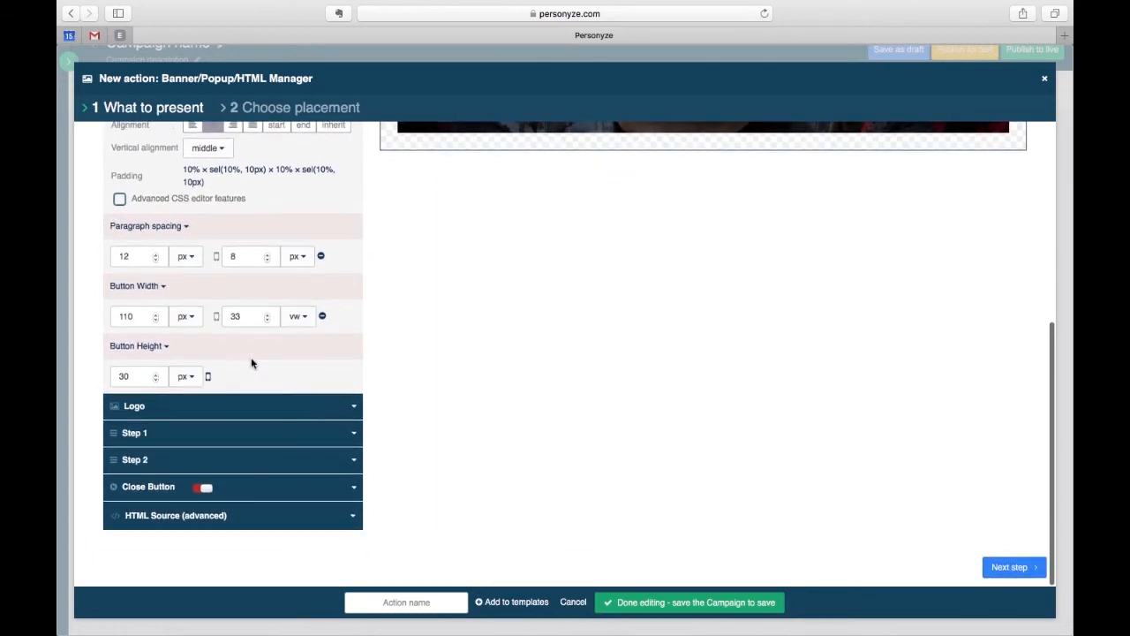
{"action": "left_click", "coordinate": [192, 517]}
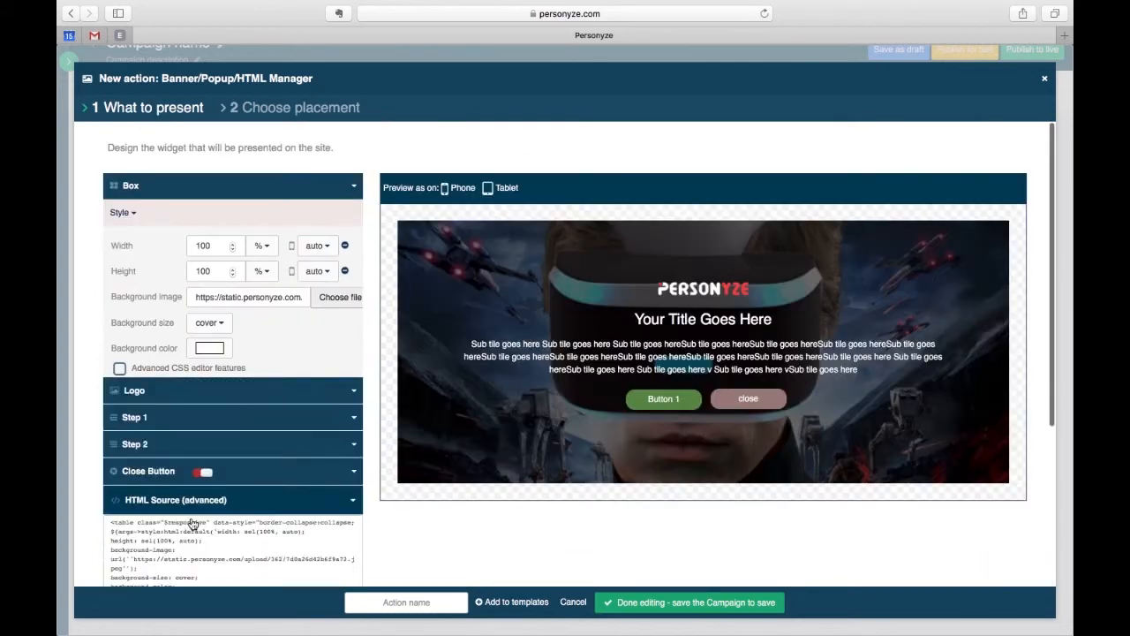
{"action": "left_click", "coordinate": [208, 325]}
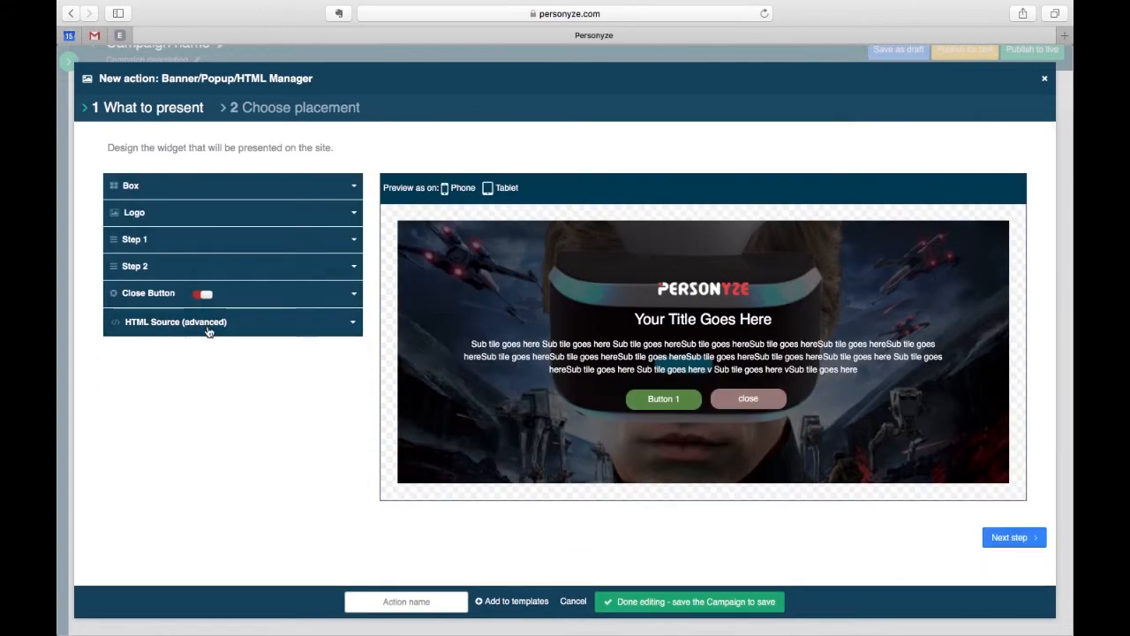
{"action": "left_click", "coordinate": [231, 187]}
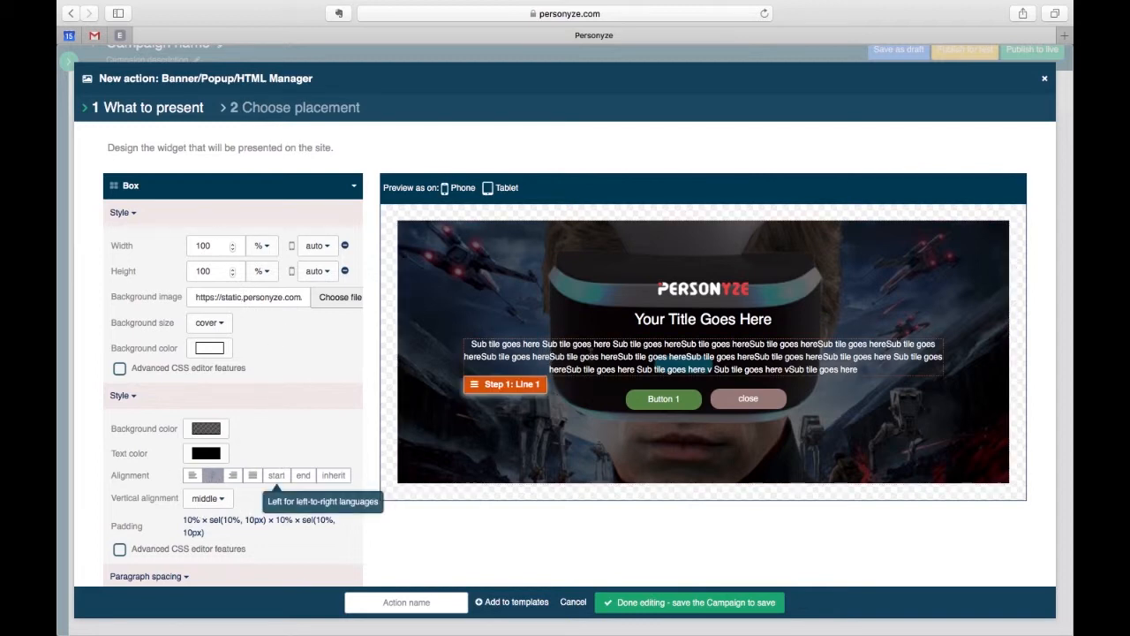
{"action": "left_click", "coordinate": [505, 384]}
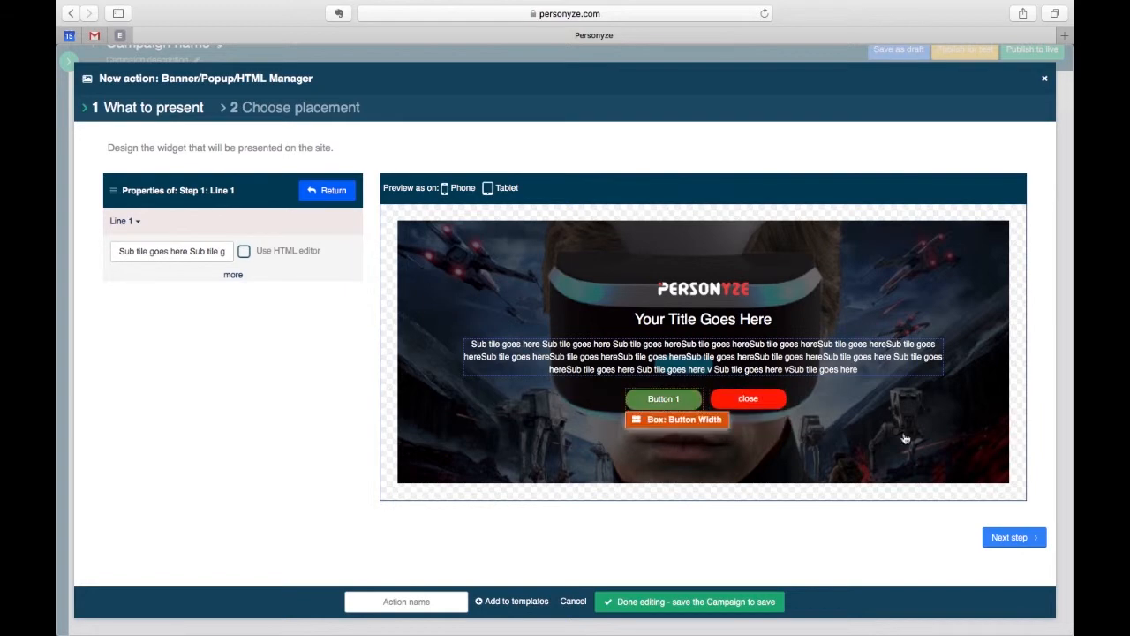
{"action": "left_click", "coordinate": [1016, 537]}
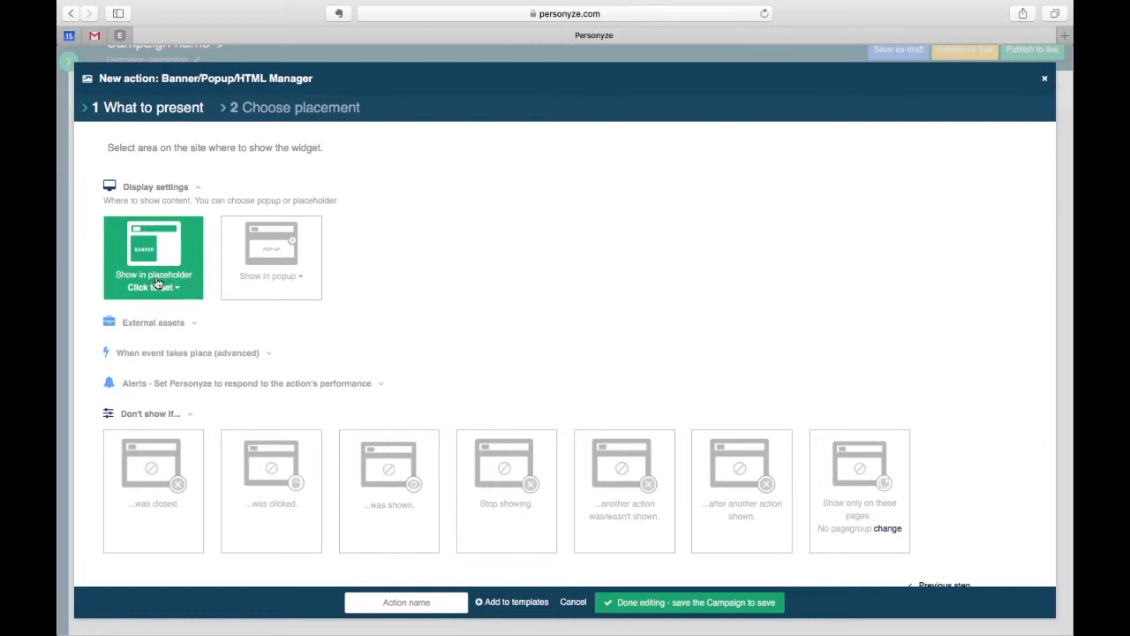
Display the content as a centered popup with a glass panel, shown on predicted site leave intent.
{"action": "left_click", "coordinate": [275, 273]}
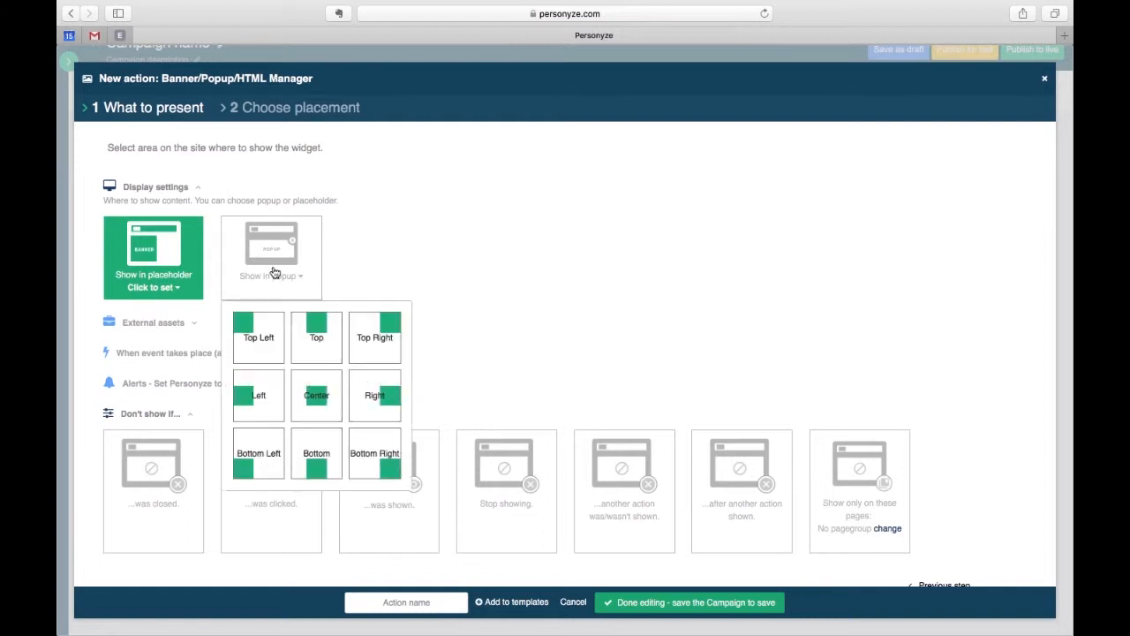
{"action": "left_click", "coordinate": [316, 399]}
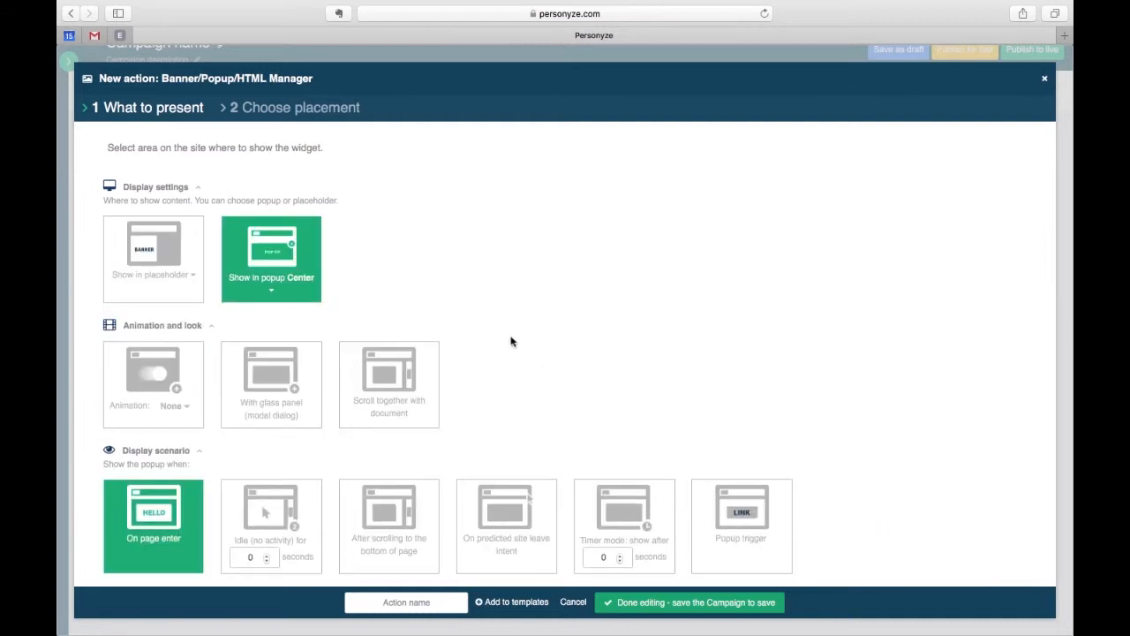
{"action": "scroll", "coordinate": [510, 342], "scroll_direction": "down", "scroll_amount": 1}
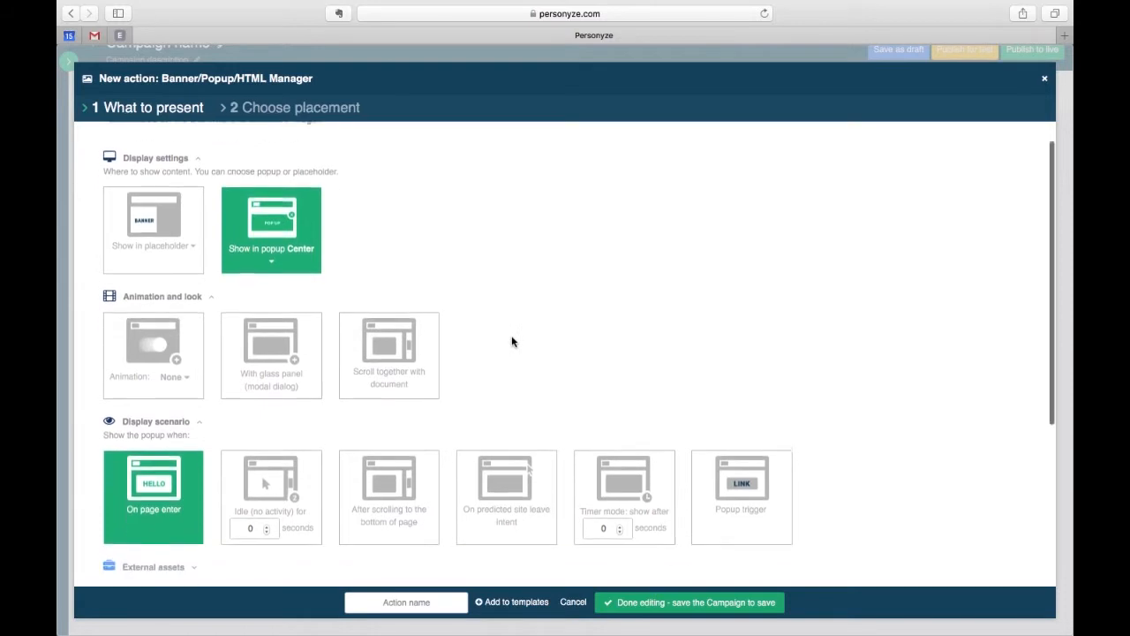
{"action": "left_click", "coordinate": [281, 352]}
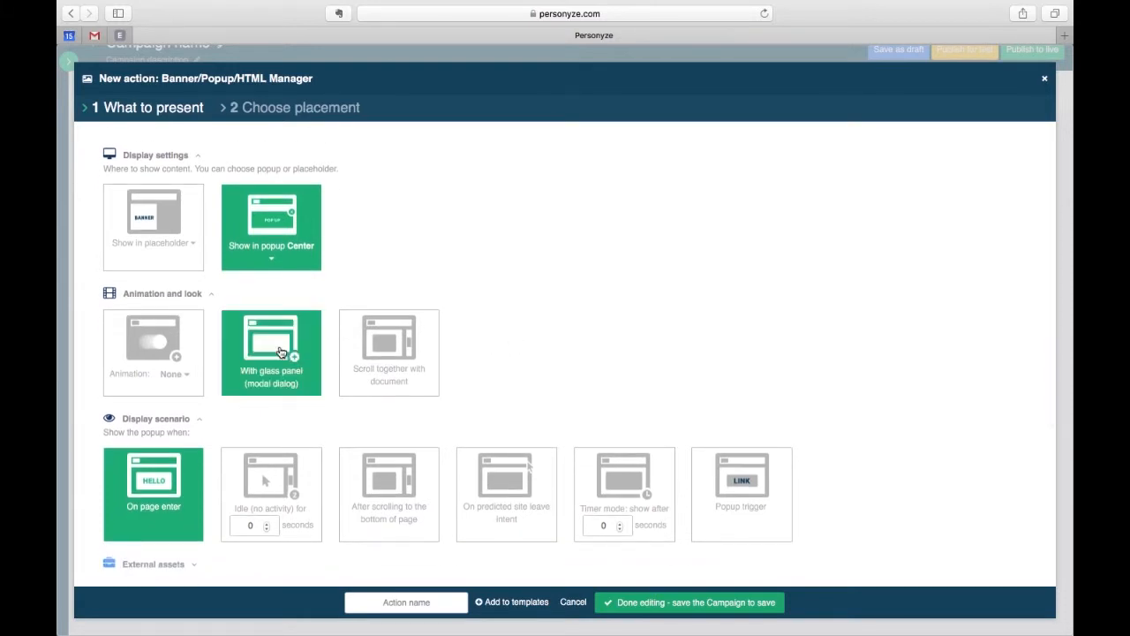
{"action": "scroll", "coordinate": [925, 417], "scroll_direction": "down", "scroll_amount": 3}
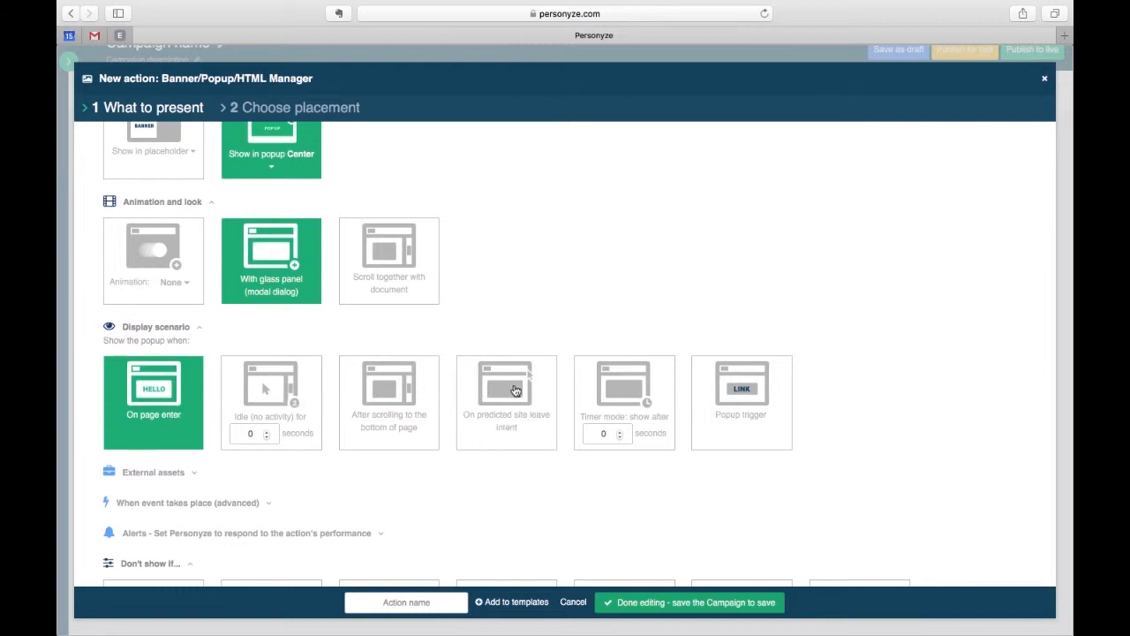
{"action": "left_click", "coordinate": [517, 391]}
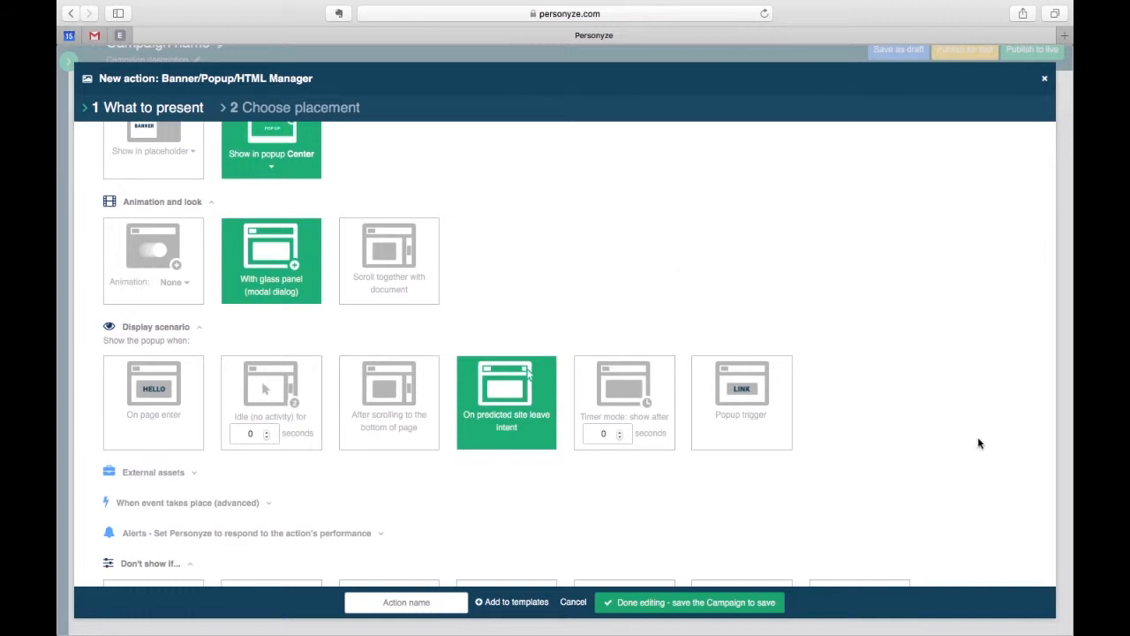
Stop showing the popup for 5 sessions once it was closed, and finish editing the action.
{"action": "scroll", "coordinate": [939, 453], "scroll_direction": "down", "scroll_amount": 3}
{"action": "scroll", "coordinate": [938, 453], "scroll_direction": "down", "scroll_amount": 2}
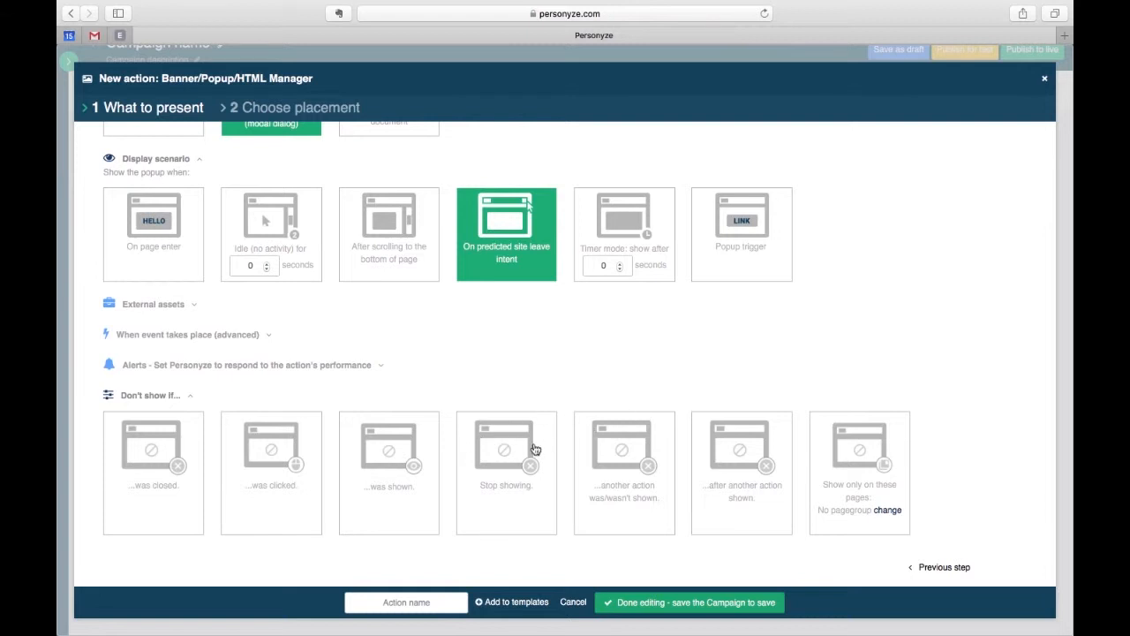
{"action": "left_click", "coordinate": [152, 450]}
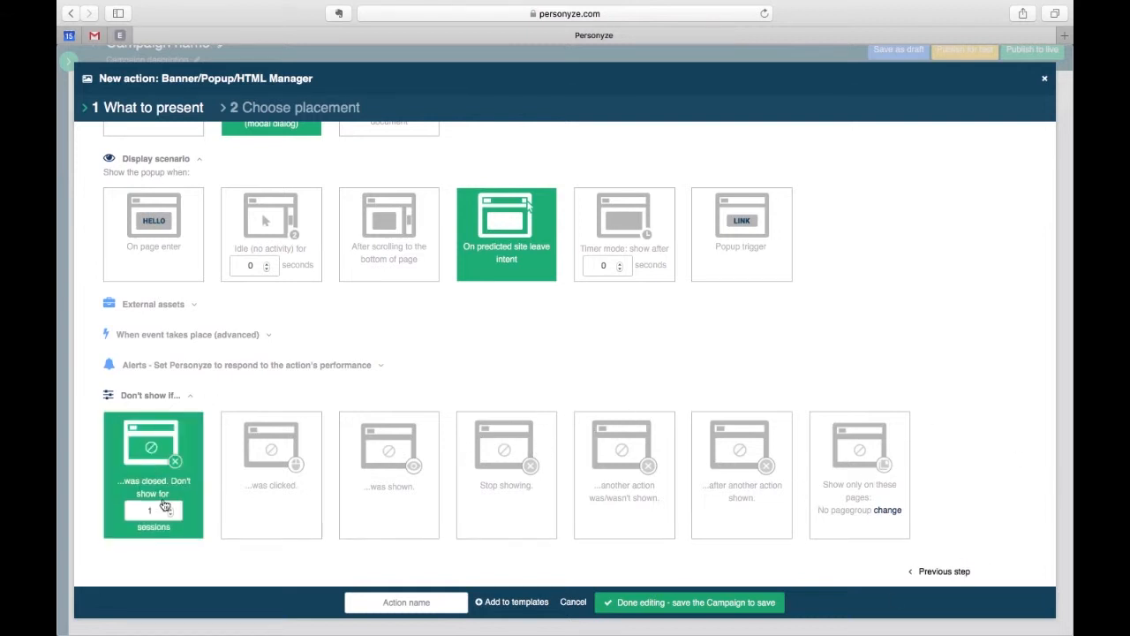
{"action": "double_click", "coordinate": [172, 514]}
{"action": "type", "text": "5"}
{"action": "left_click", "coordinate": [728, 610]}
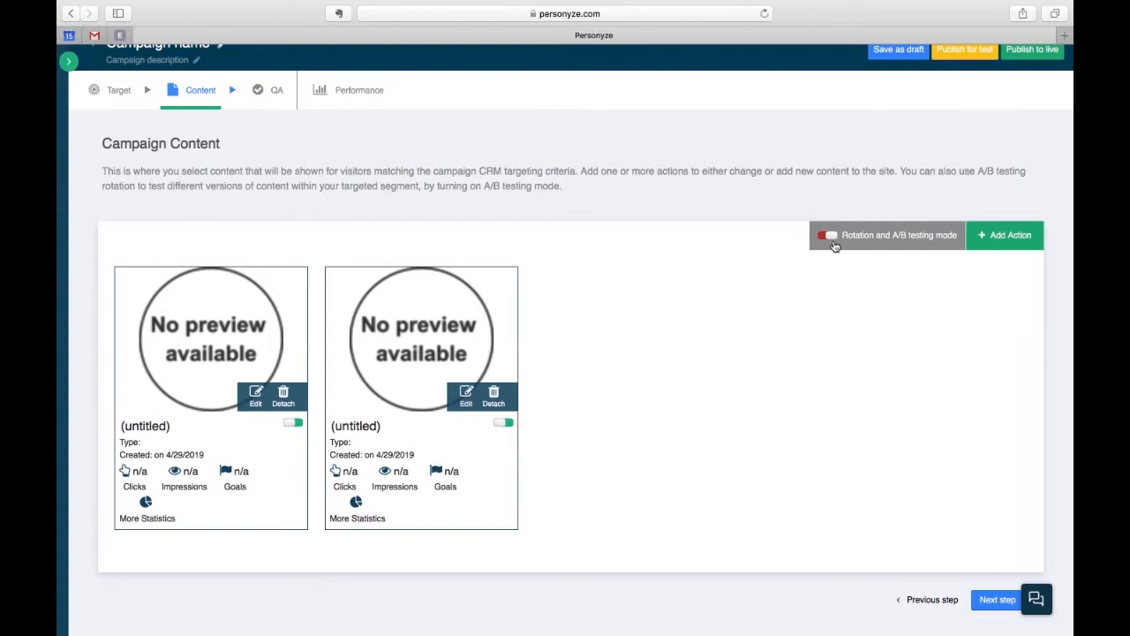
Turn on rotation and A/B testing mode, placing the second action in Rotation group B and the first in Rotation group A.
{"action": "scroll", "coordinate": [834, 246], "scroll_direction": "up", "scroll_amount": 1}
{"action": "left_click", "coordinate": [835, 247]}
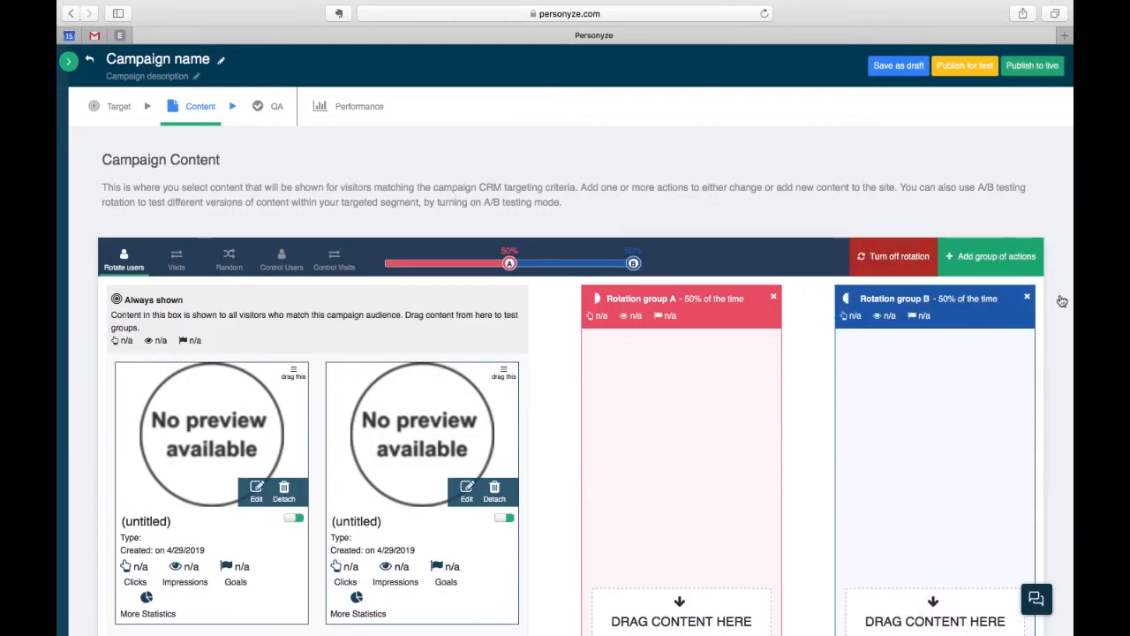
{"action": "scroll", "coordinate": [1062, 300], "scroll_direction": "down", "scroll_amount": 3}
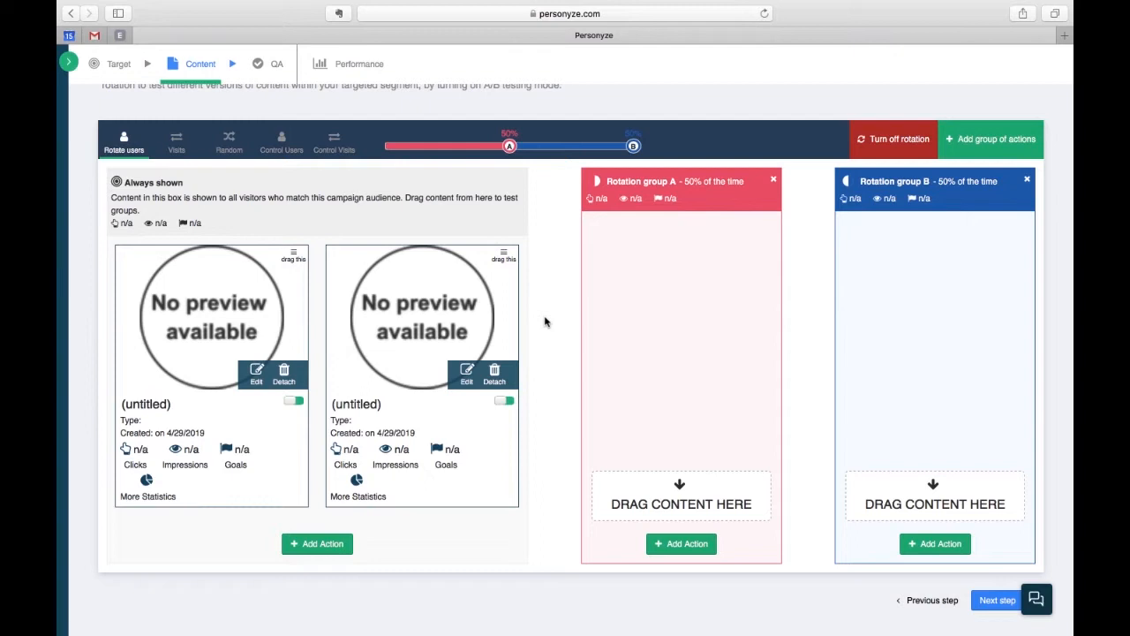
{"action": "left_click_drag", "start_coordinate": [502, 258], "coordinate": [996, 245]}
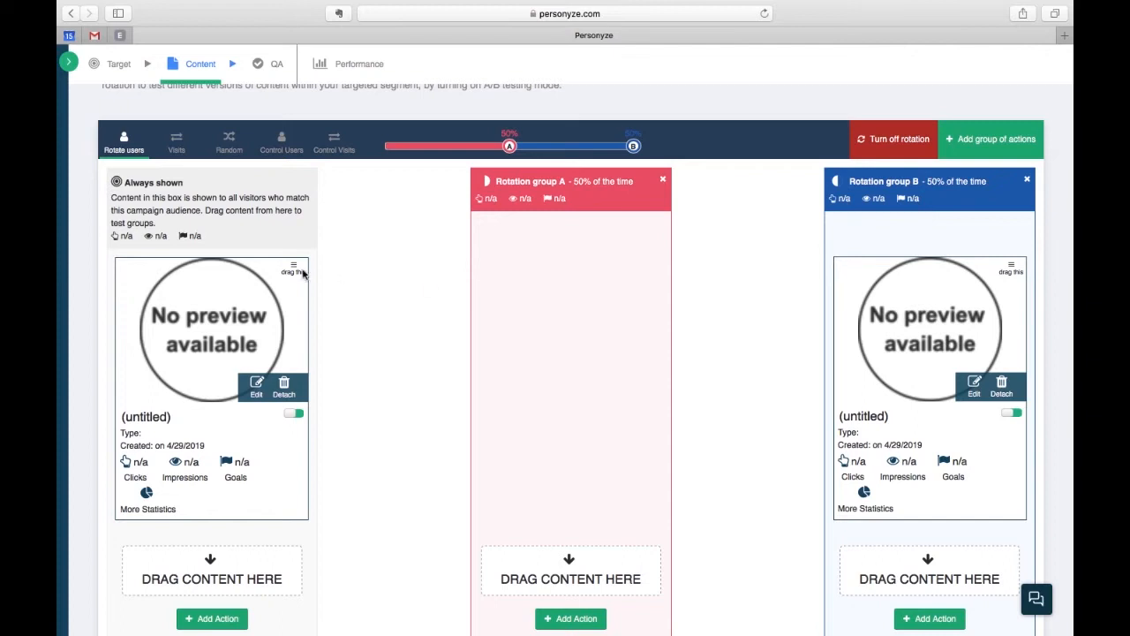
{"action": "left_click_drag", "start_coordinate": [479, 304], "coordinate": [663, 253]}
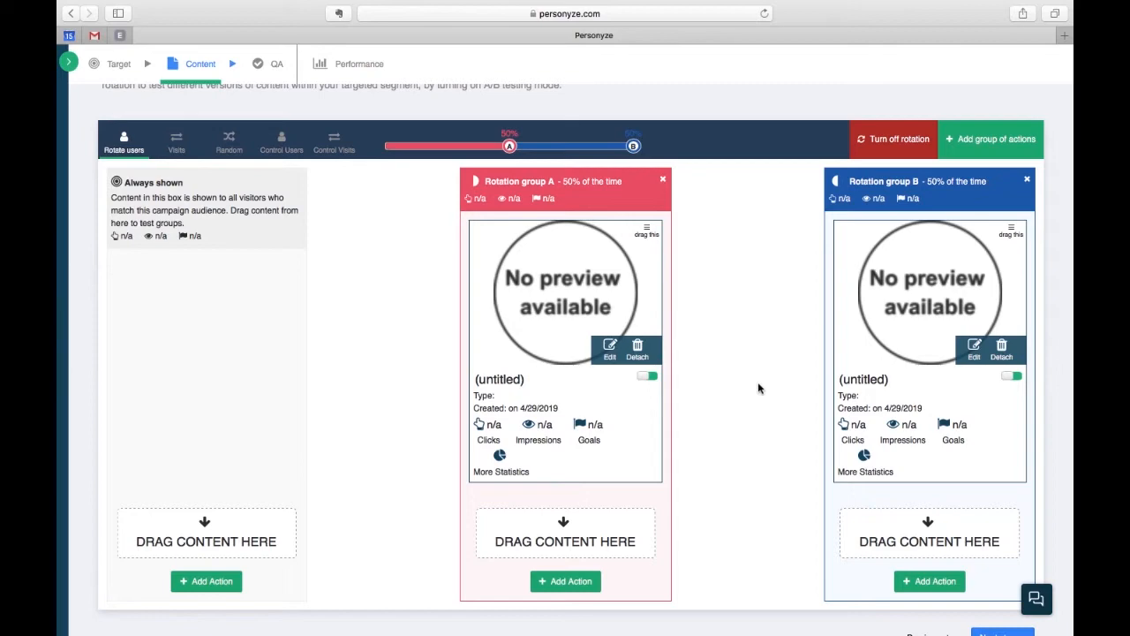
Go to the campaign's QA stage to review its summary and preview options, and expand the main navigation.
{"action": "scroll", "coordinate": [757, 385], "scroll_direction": "down", "scroll_amount": 2}
{"action": "scroll", "coordinate": [758, 387], "scroll_direction": "up", "scroll_amount": 4}
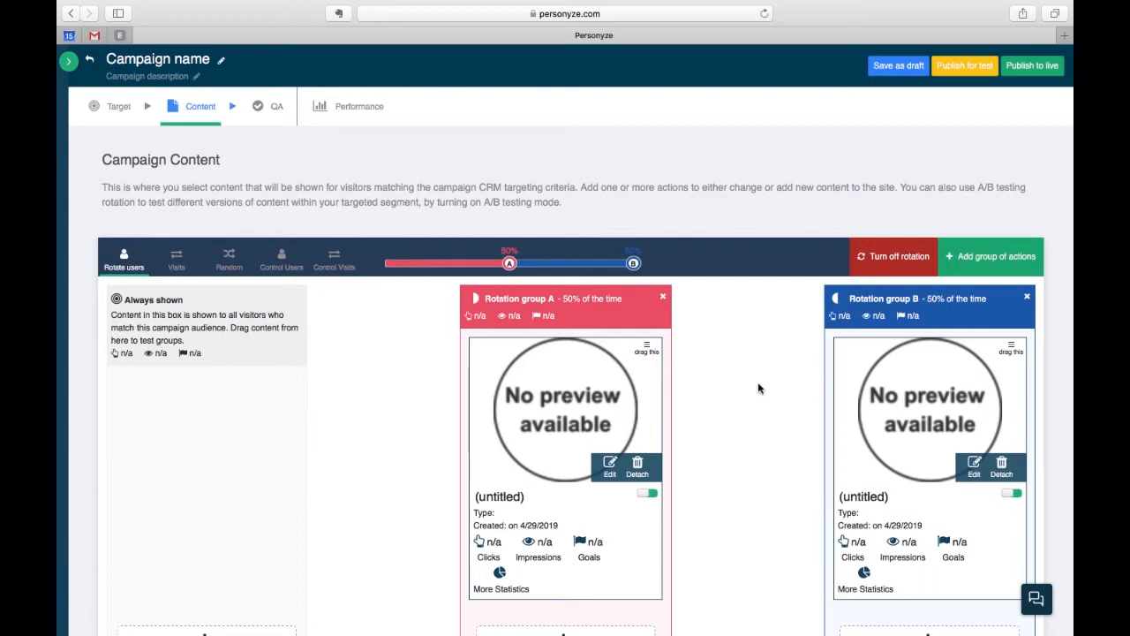
{"action": "left_click", "coordinate": [258, 110]}
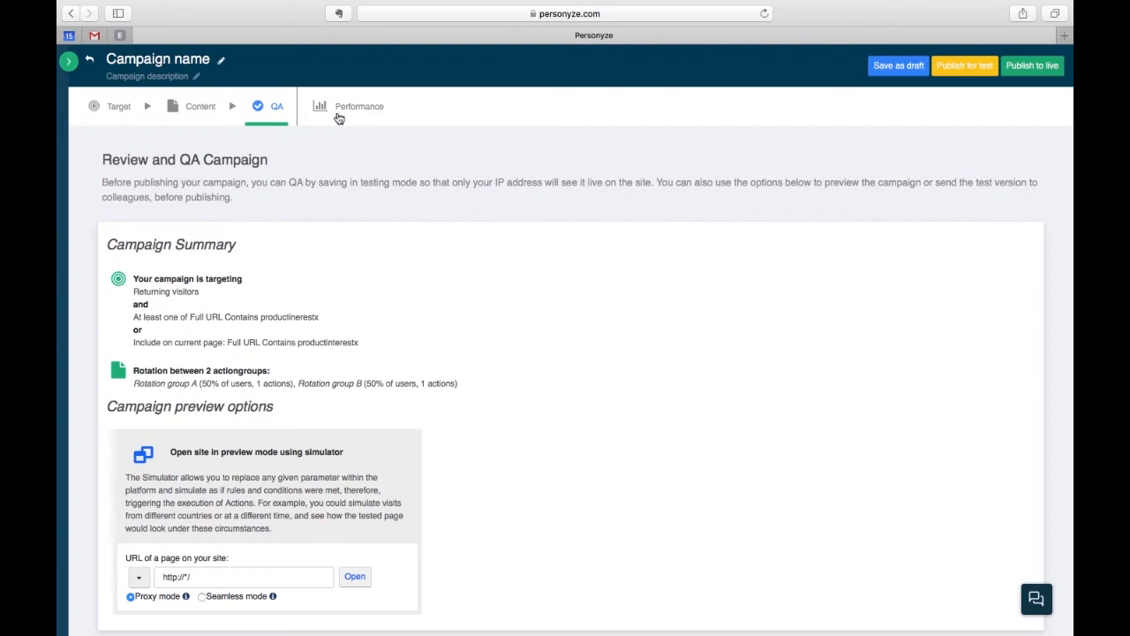
{"action": "left_click", "coordinate": [70, 64]}
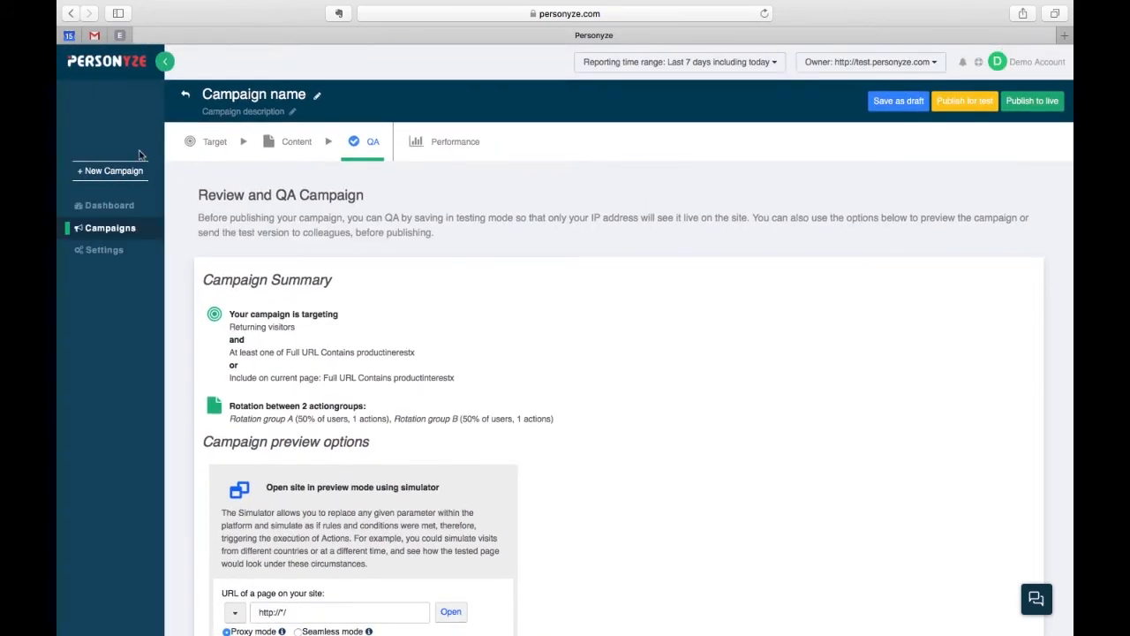